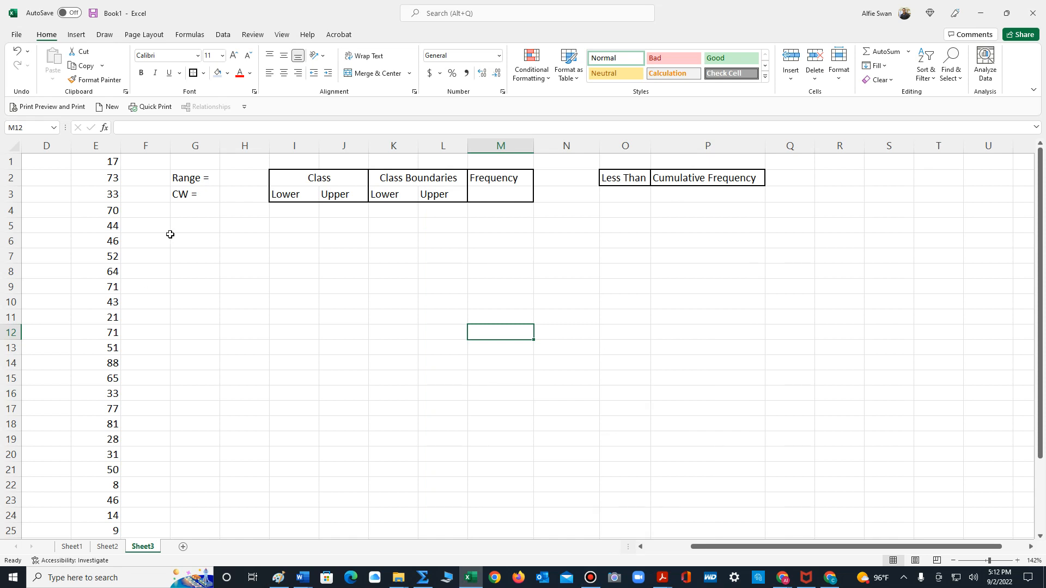
- Shade all the data values in column E with the light blue fill color
left_click(94, 158)
key("ctrl+shift+Down")
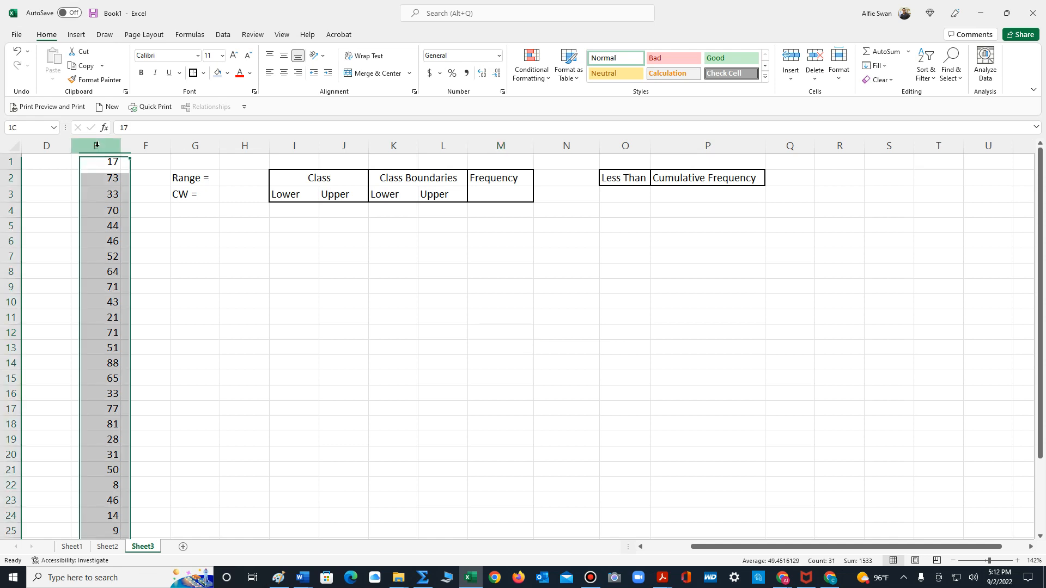
left_click(218, 73)
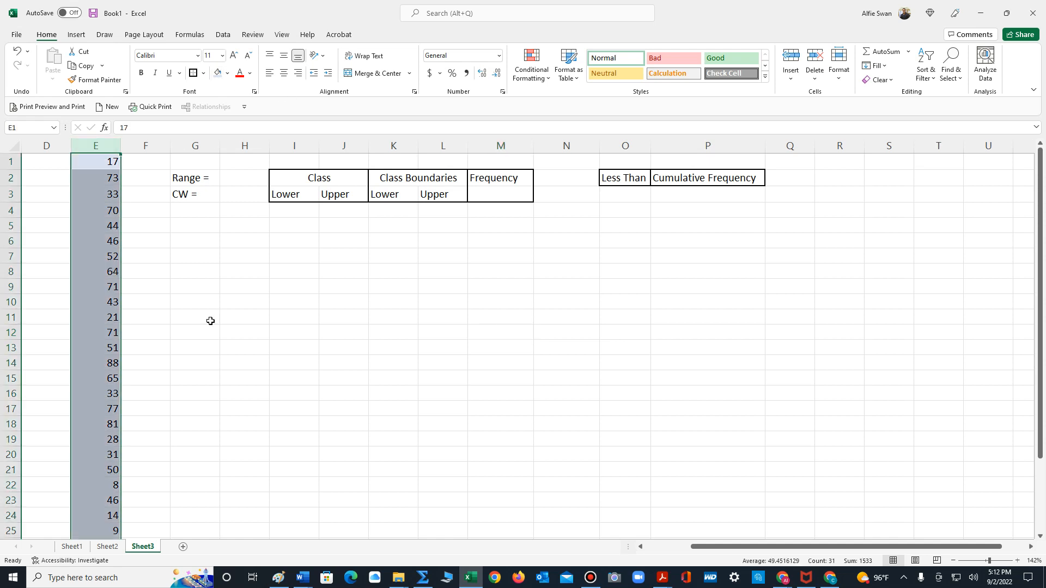
left_click(208, 332)
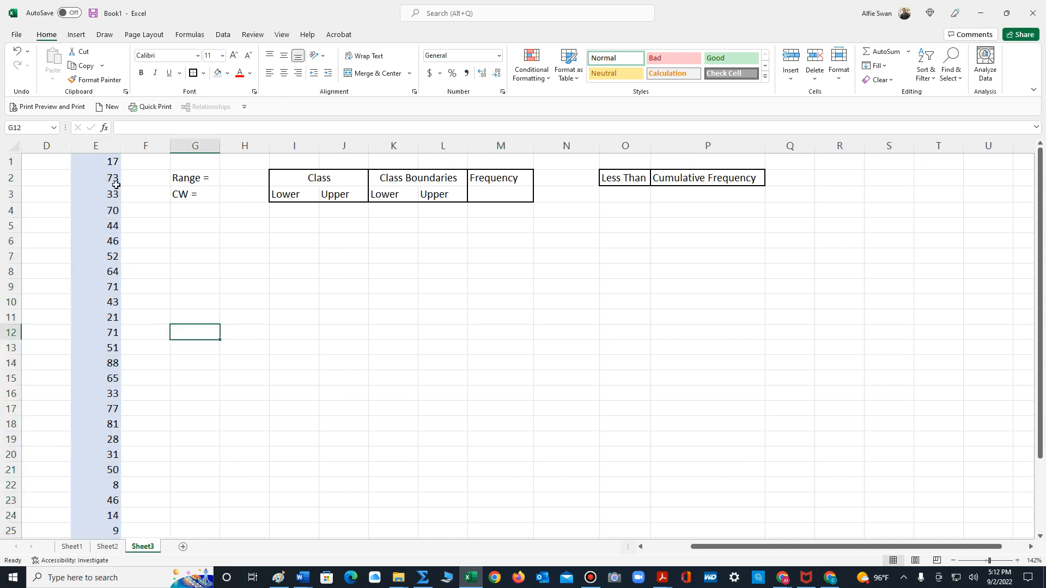
- Apply all borders to every data value cell in column E
left_click(96, 160)
key("ctrl+shift+Down")
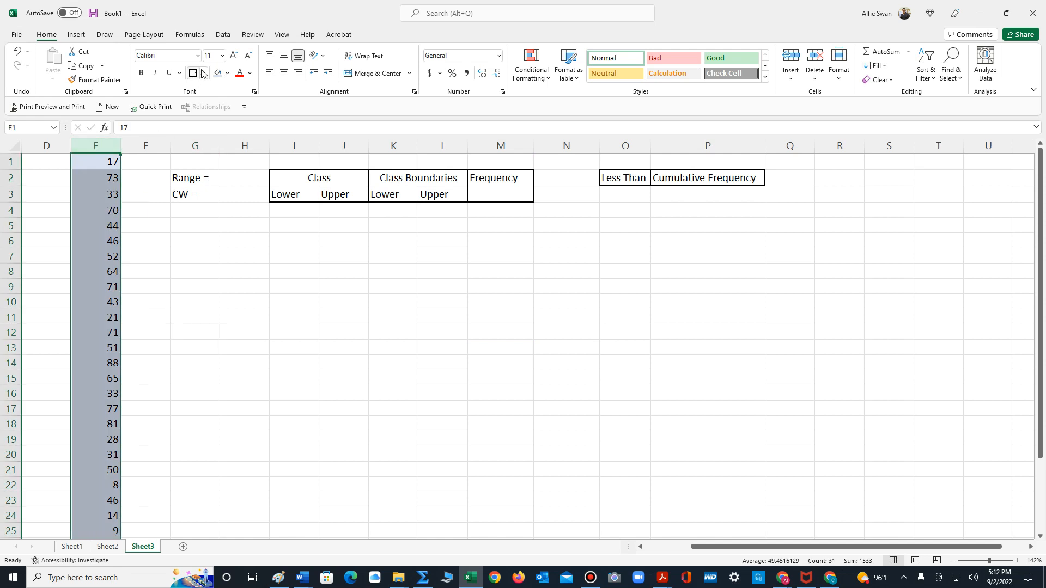
left_click(203, 73)
left_click(204, 201)
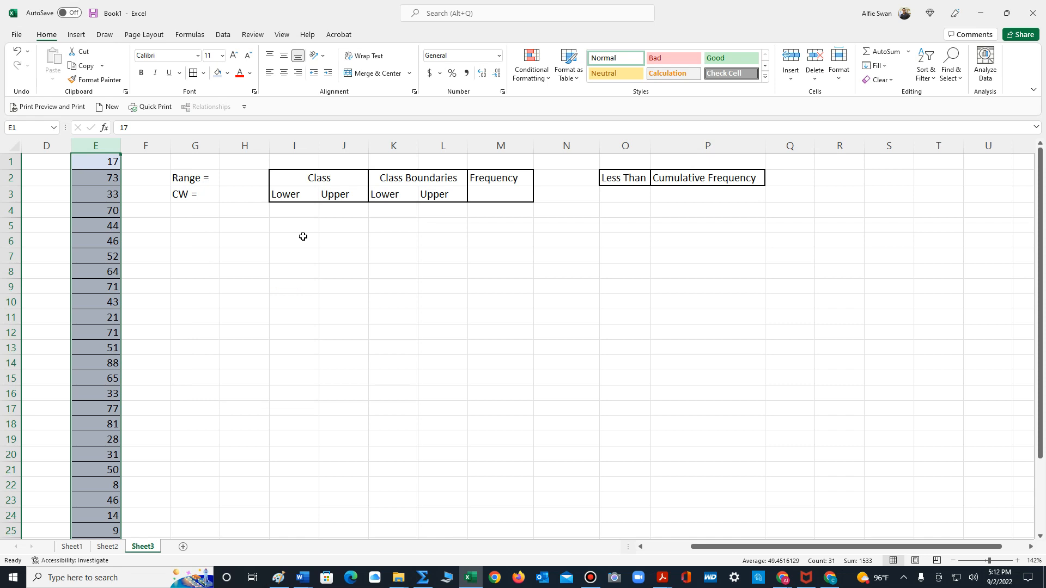
- Enter the note "5 Classes" in cell G8
left_click(185, 267)
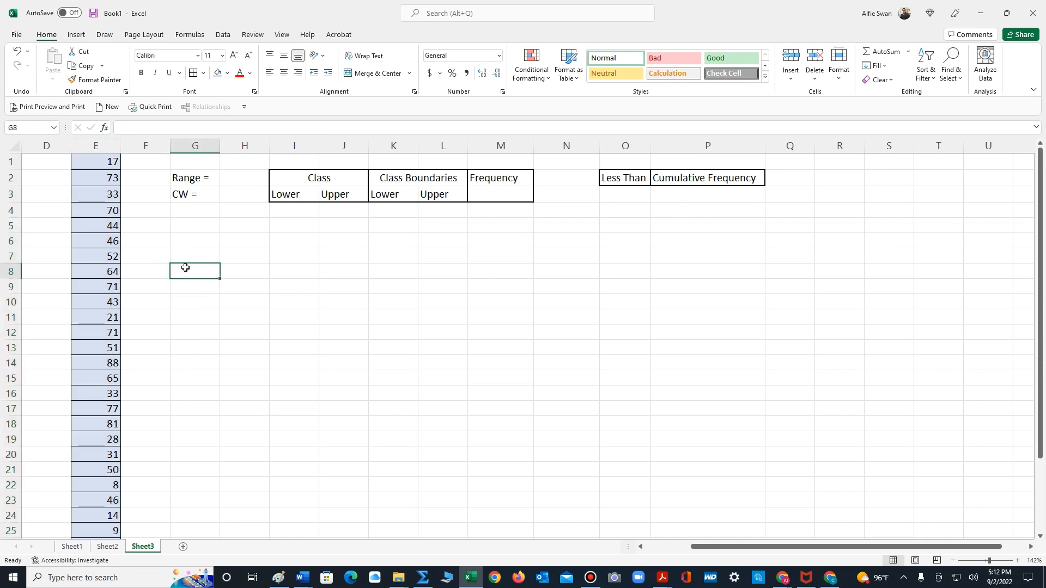
type("5 Classes")
left_click(201, 339)
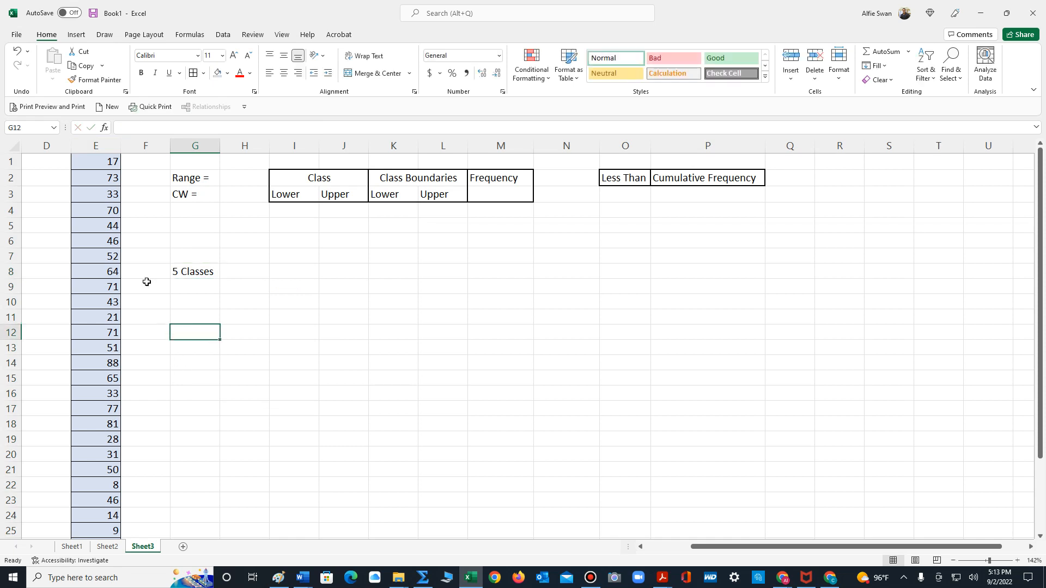
- Sort the data in column E from smallest to largest
left_click(96, 145)
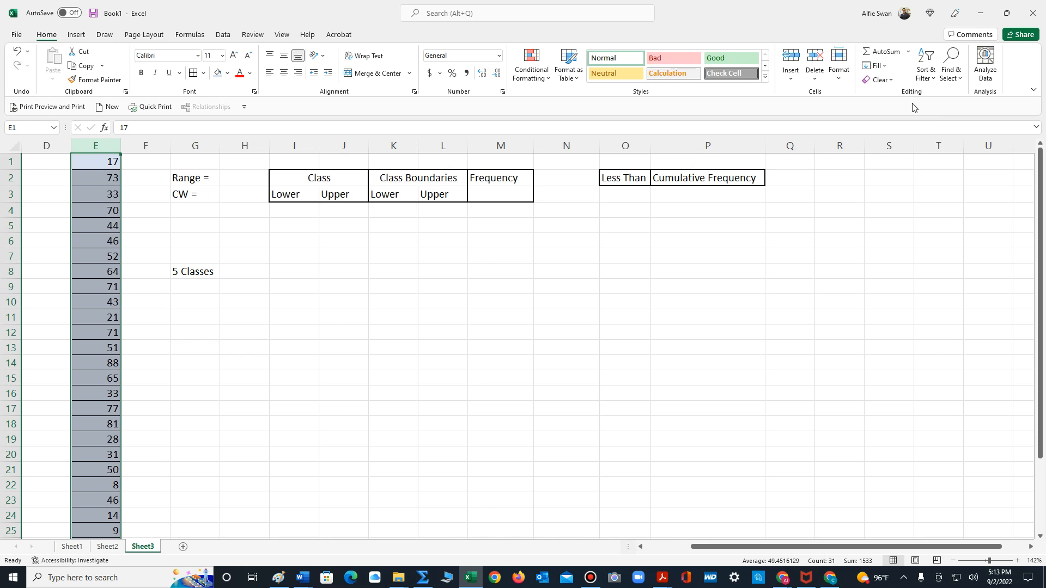
left_click(932, 56)
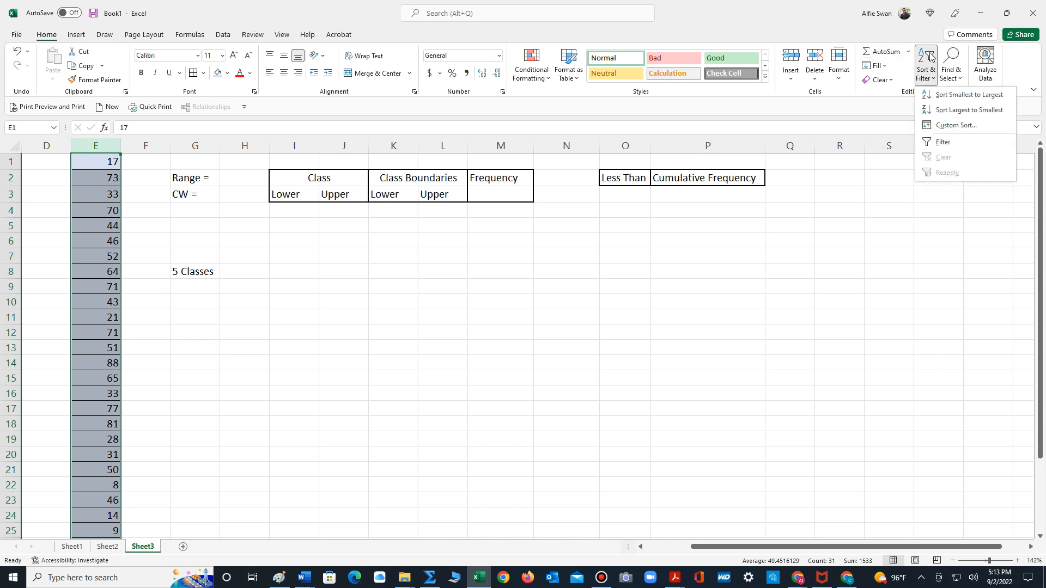
left_click(947, 98)
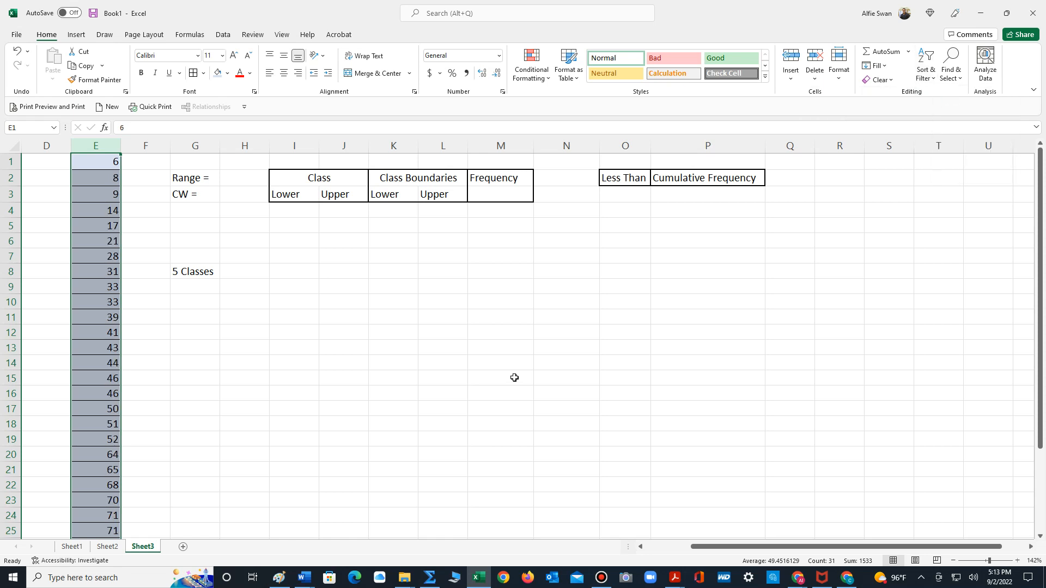
left_click(138, 189)
- Check the smallest and largest values in column E and enter the range formula =97-6 in cell H2
left_click(101, 161)
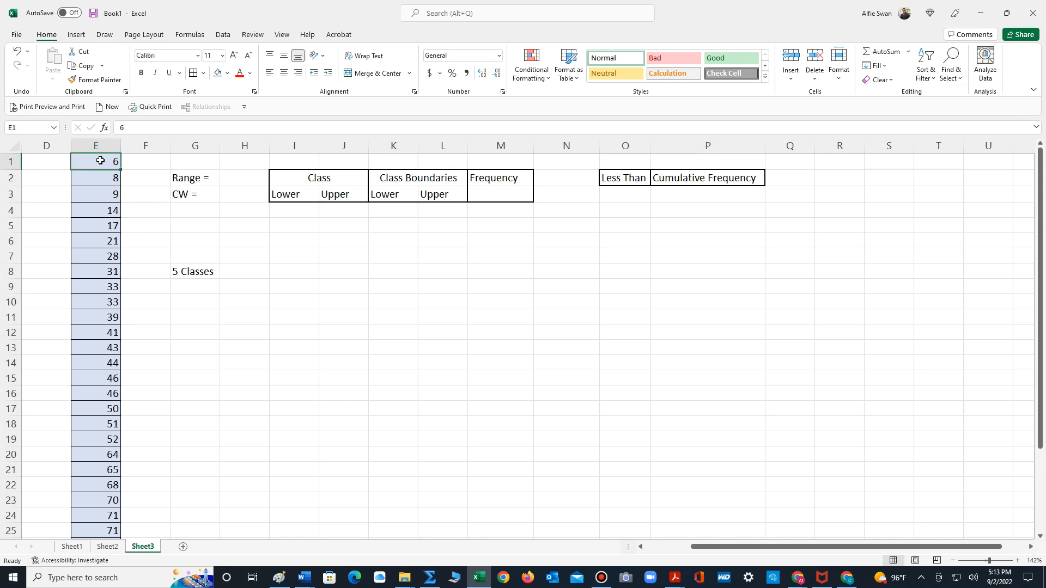
scroll(292, 418, "down", 6)
scroll(292, 418, "up", 4)
scroll(293, 418, "down", 2)
scroll(292, 418, "up", 4)
left_click(232, 178)
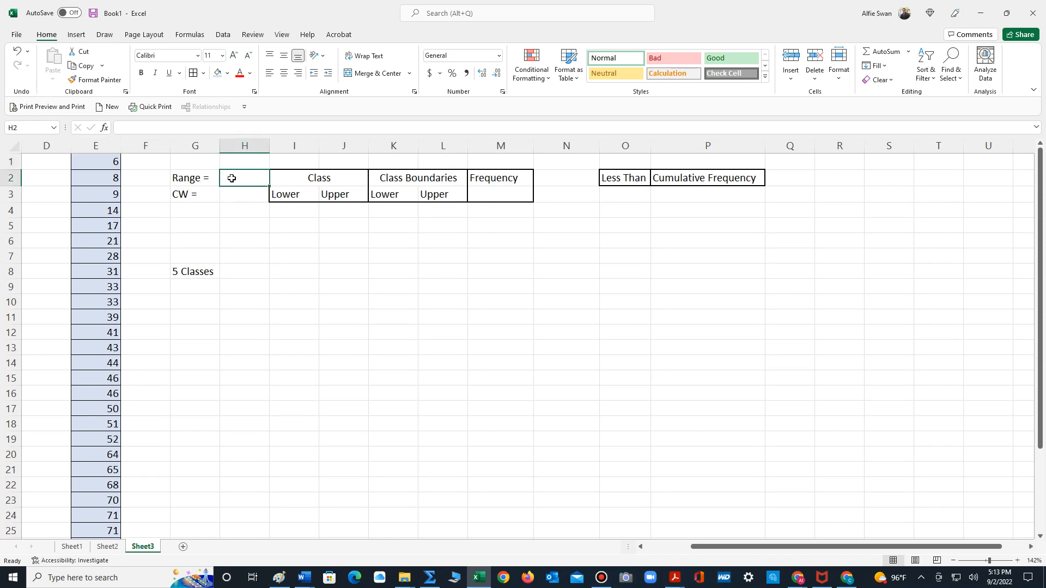
type("=")
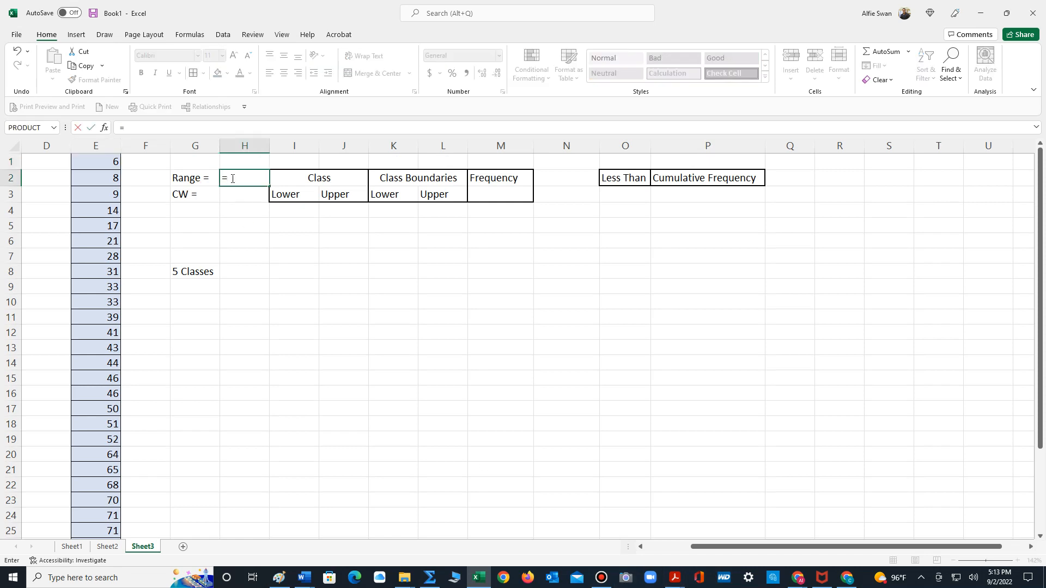
type("97-6")
key("Return")
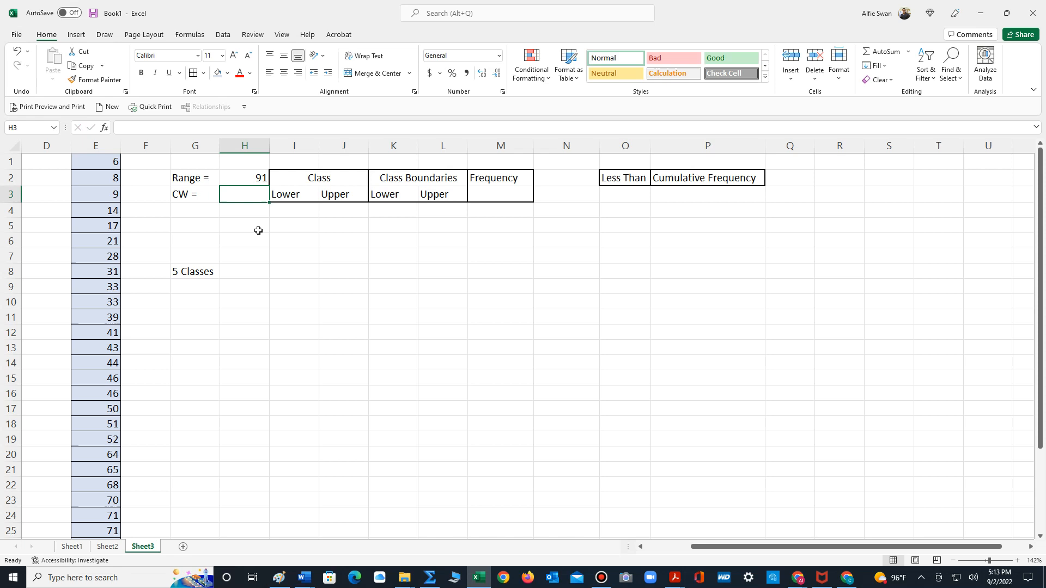
- Insert a blank column between the Range and CW labels and the range value
left_click(252, 146)
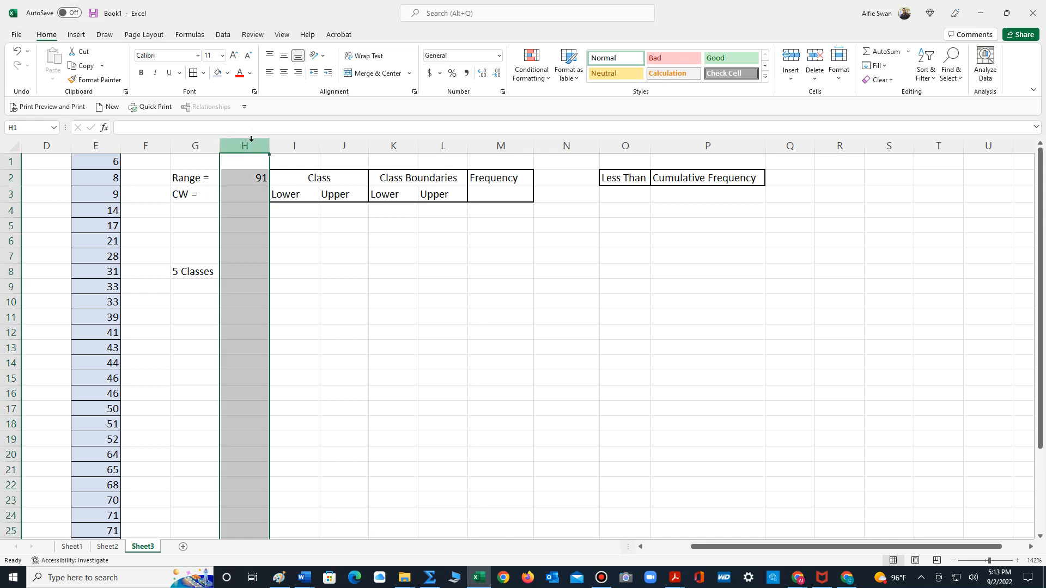
right_click(251, 146)
left_click(285, 250)
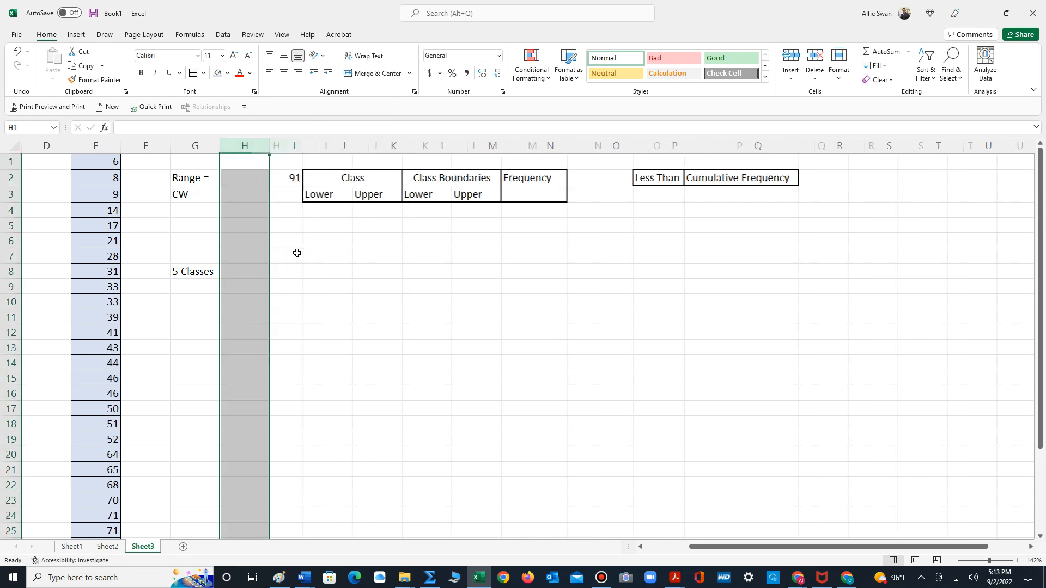
- Insert a blank column between the range value and the Class table
left_click(344, 151)
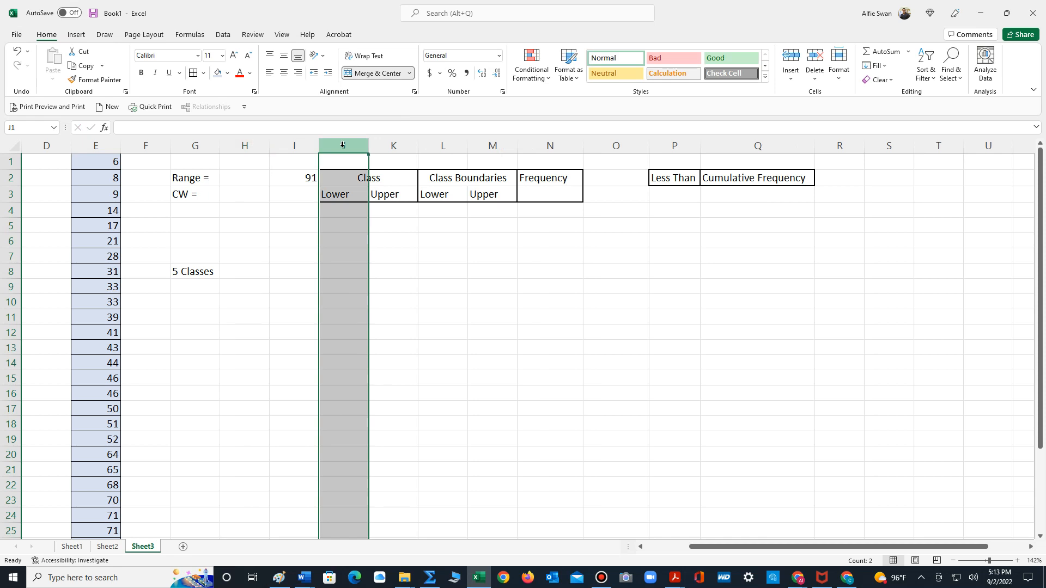
right_click(343, 151)
left_click(372, 256)
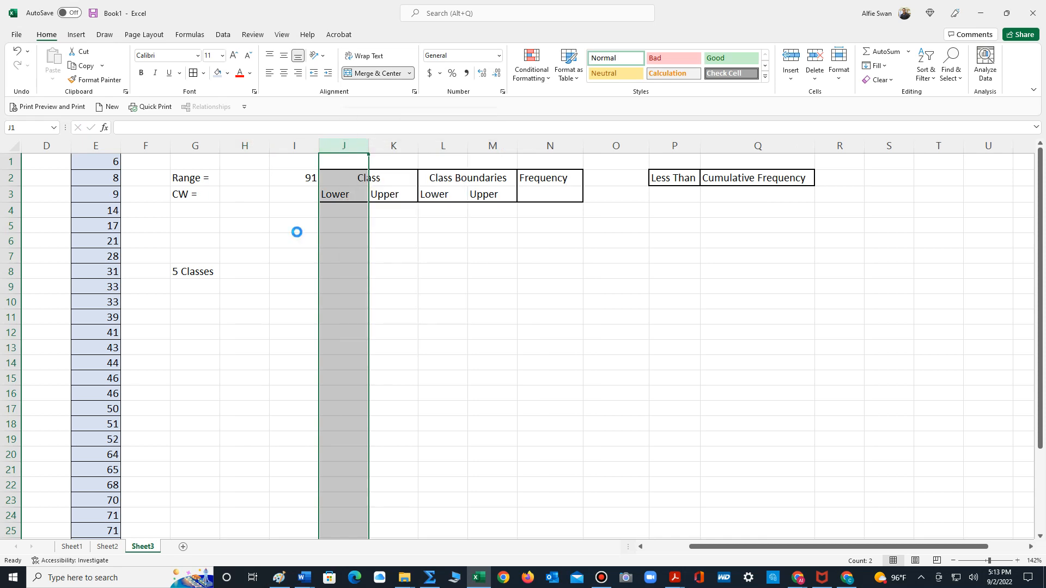
- Delete the blank column H between the Range and CW labels and the range value
left_click(240, 143)
right_click(240, 142)
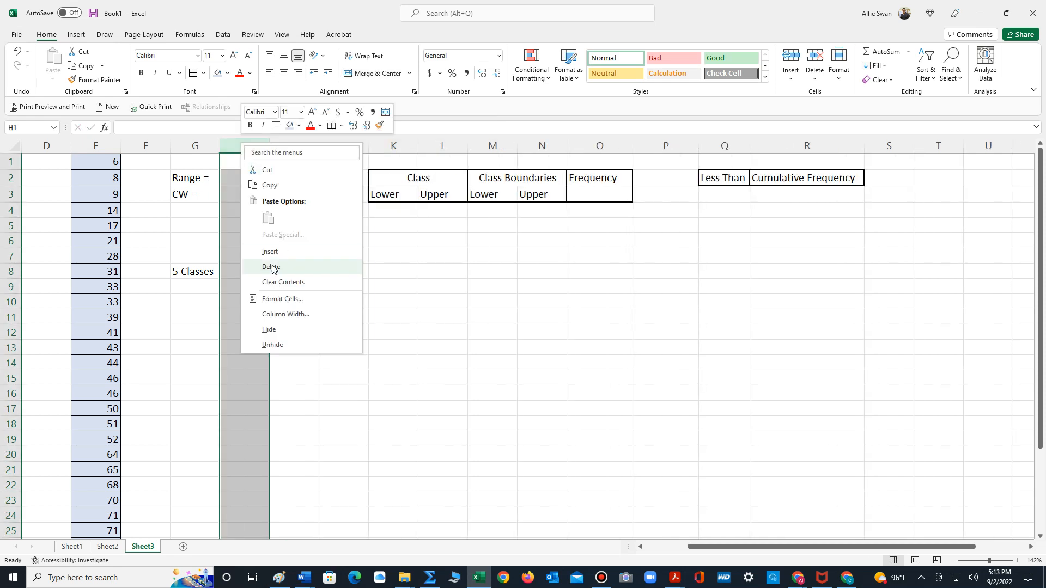
left_click(294, 268)
left_click(309, 273)
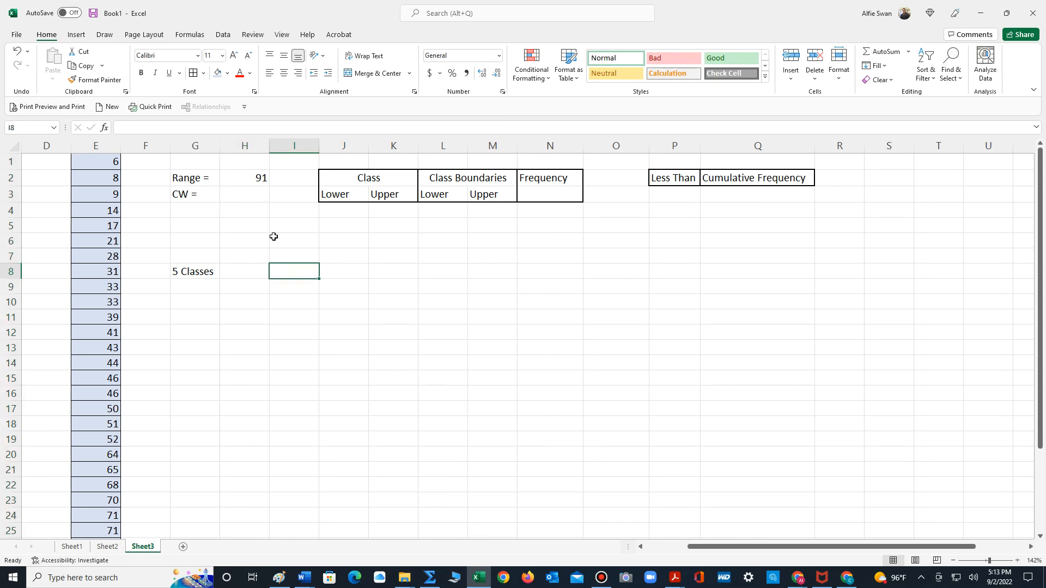
- Calculate the class width in H3 as H2 divided by 5, and replace it with the rounded-up value 19
left_click(231, 196)
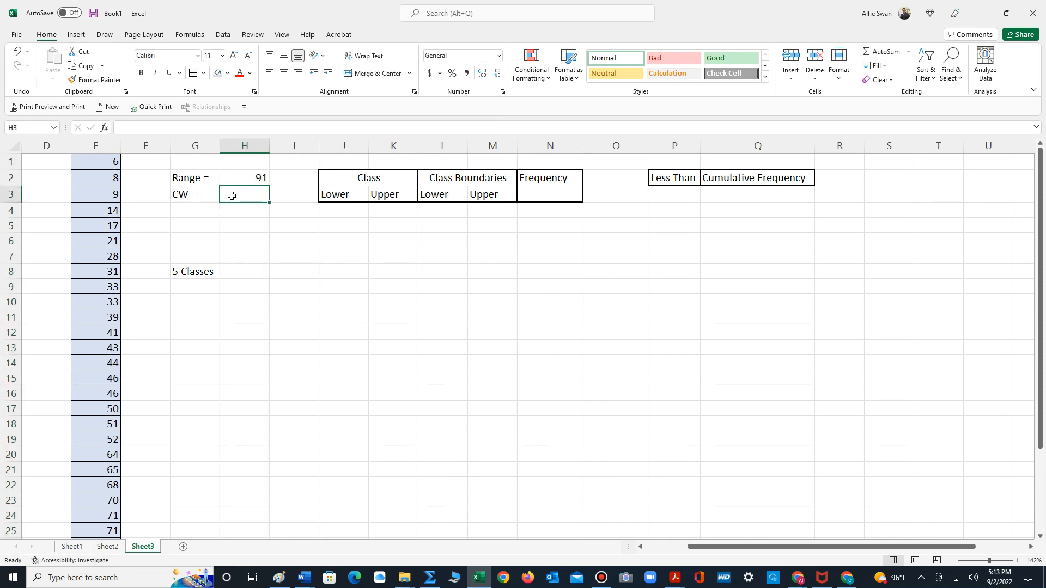
type("=")
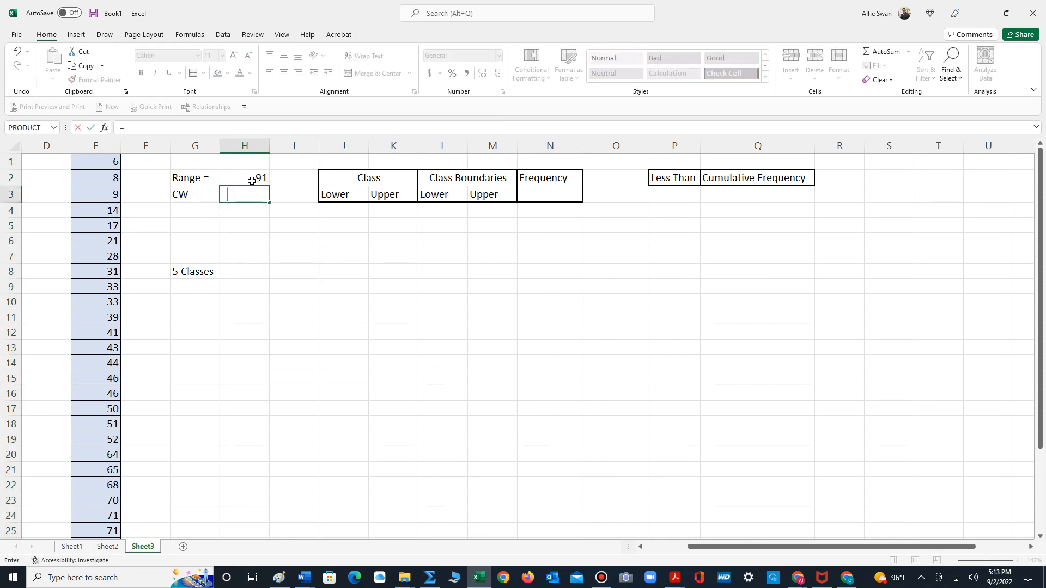
left_click(252, 180)
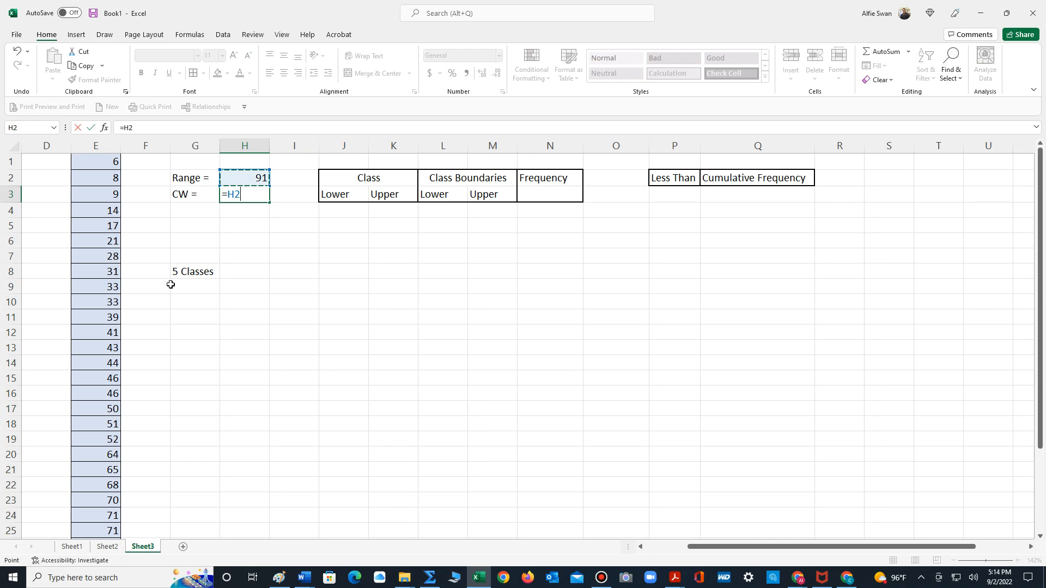
type("/5")
key("Return")
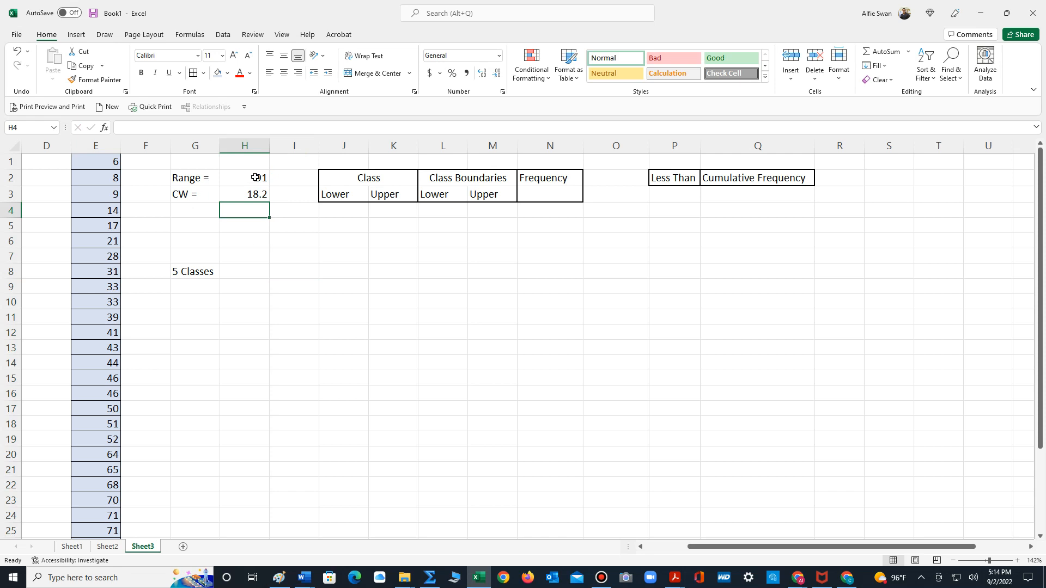
left_click(241, 240)
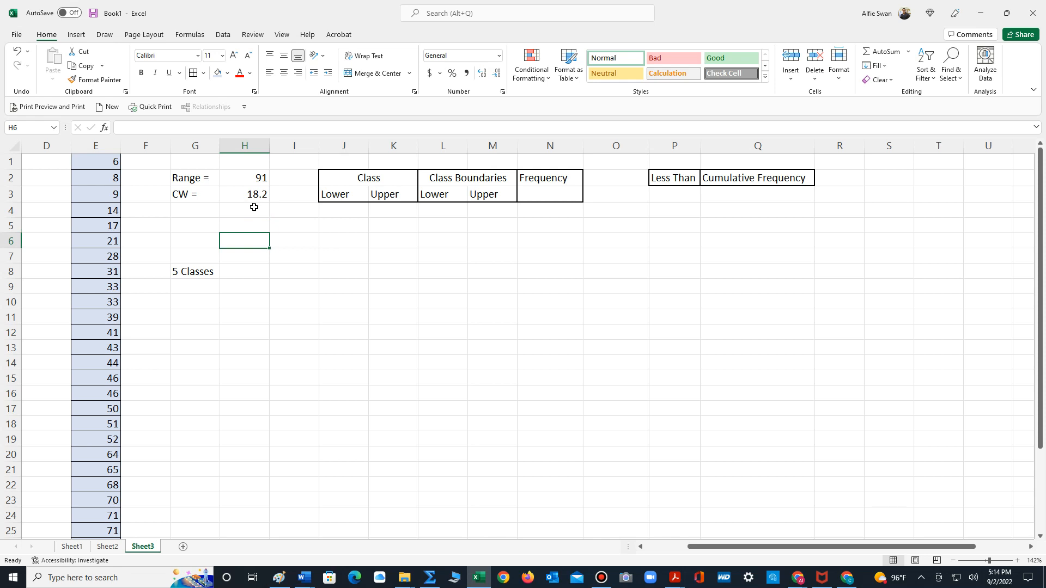
left_click(253, 195)
type("19")
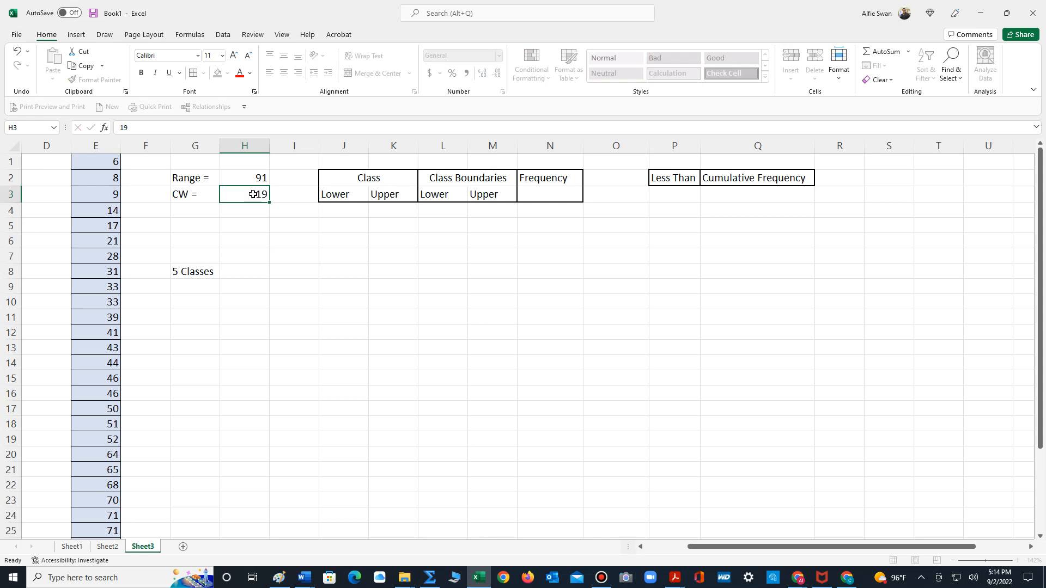
key("Return")
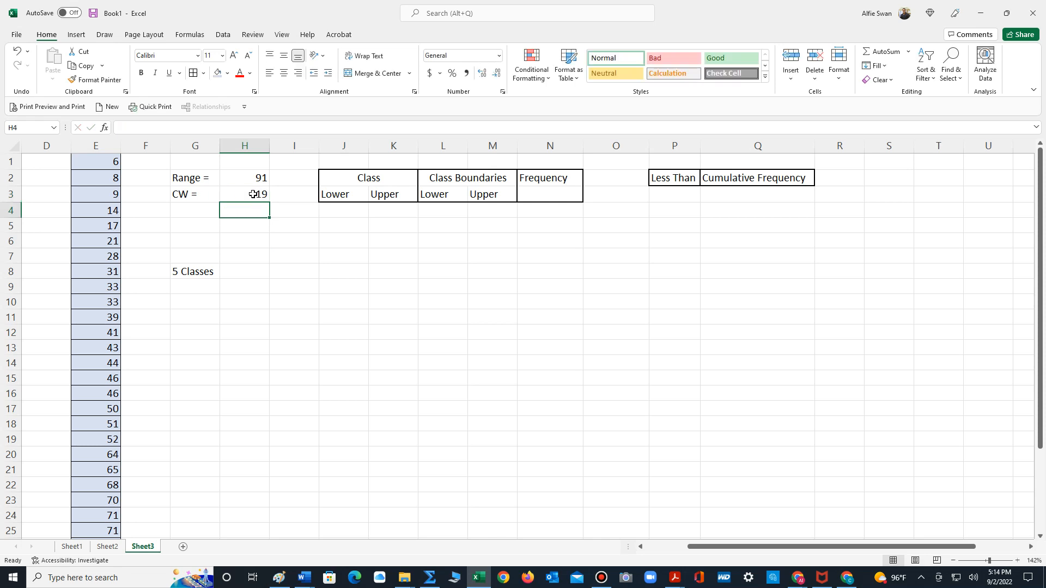
- Enter 6 in J4 as the lower limit of the first class
left_click(388, 270)
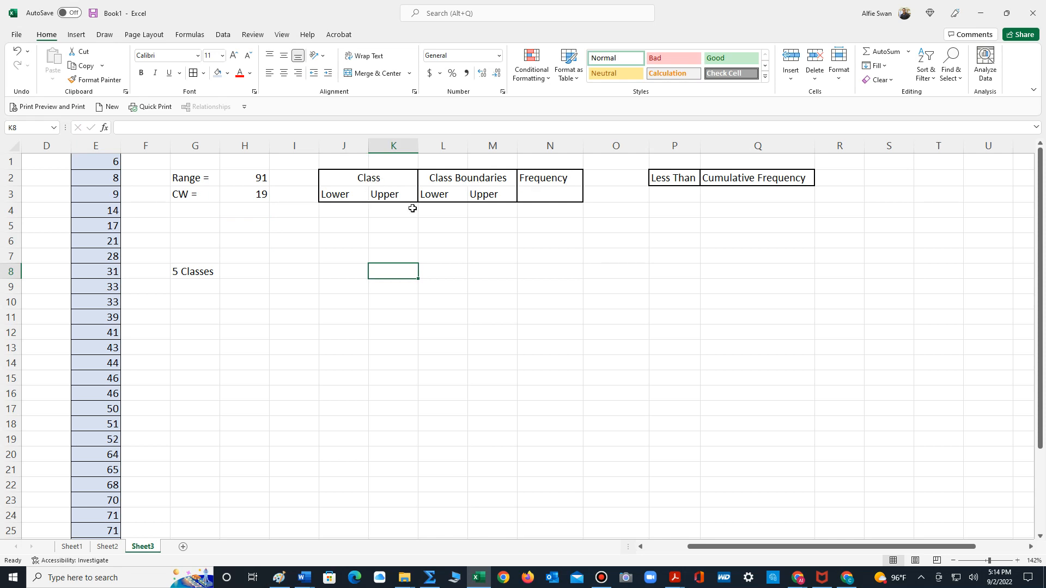
left_click(337, 210)
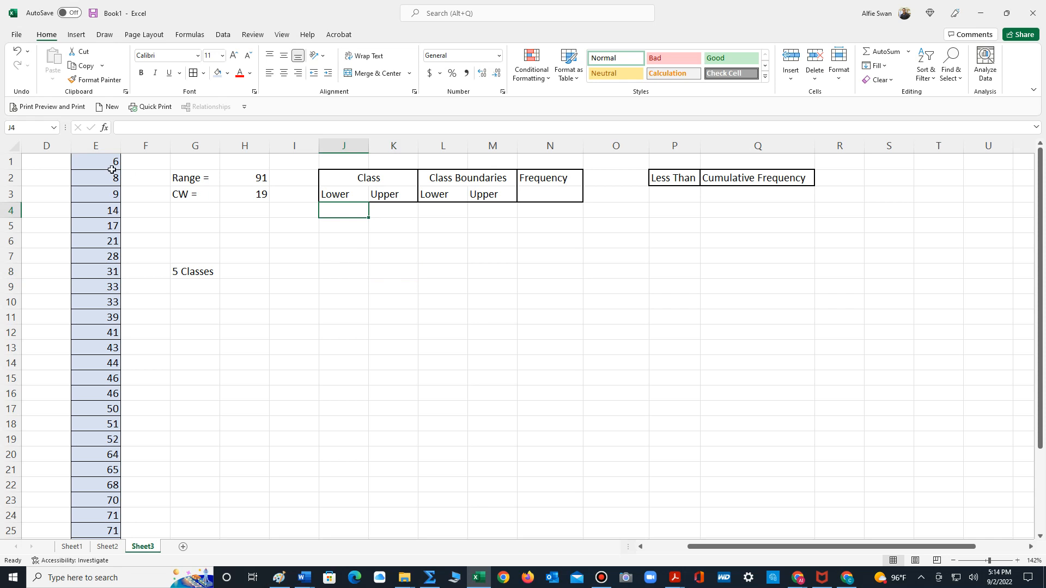
type("6")
key("Return")
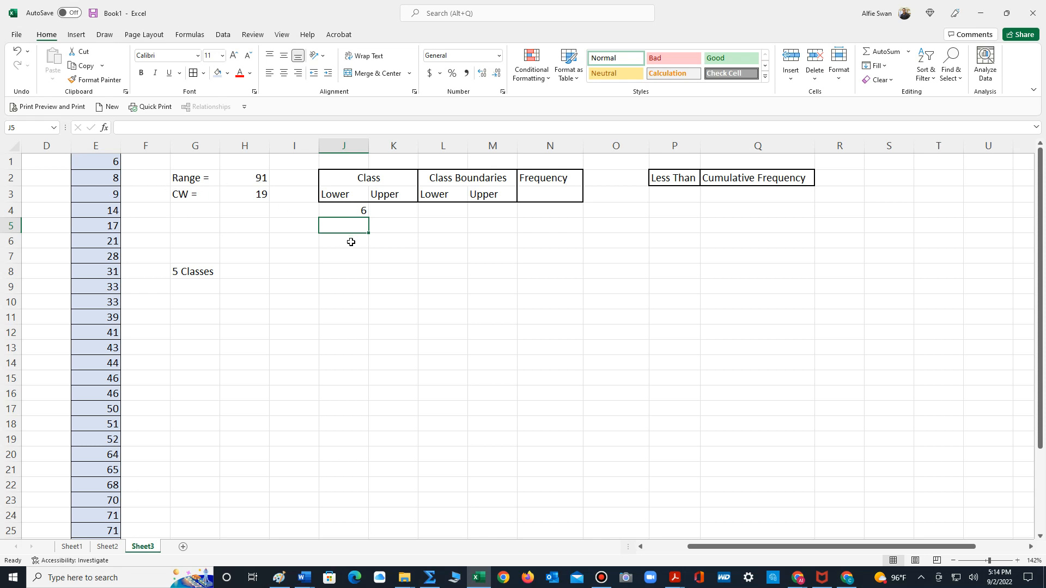
- Enter the formula =J4+19 in J5 for the second lower class limit
type("=")
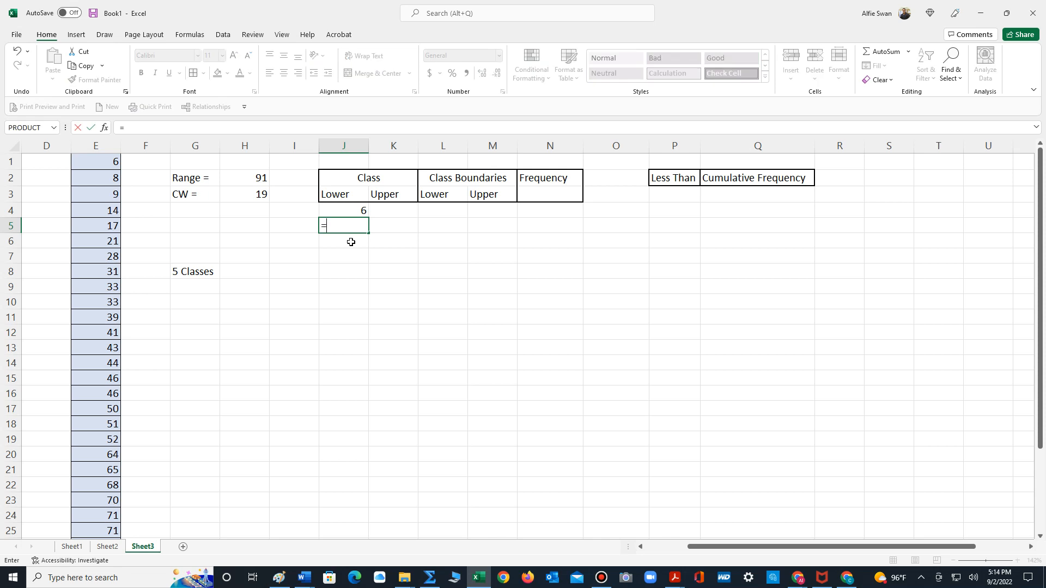
left_click(363, 211)
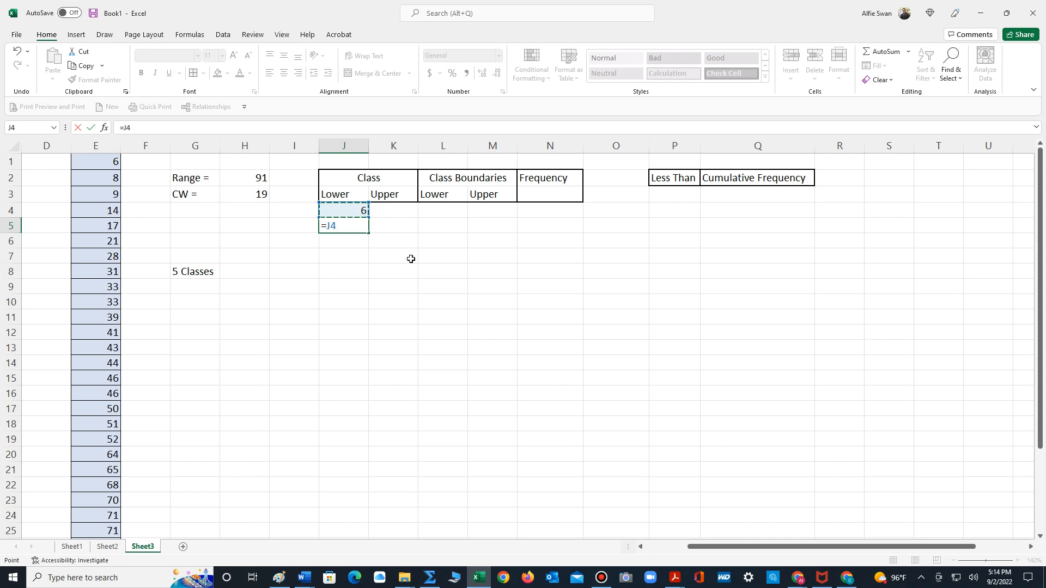
type("+19")
key("Return")
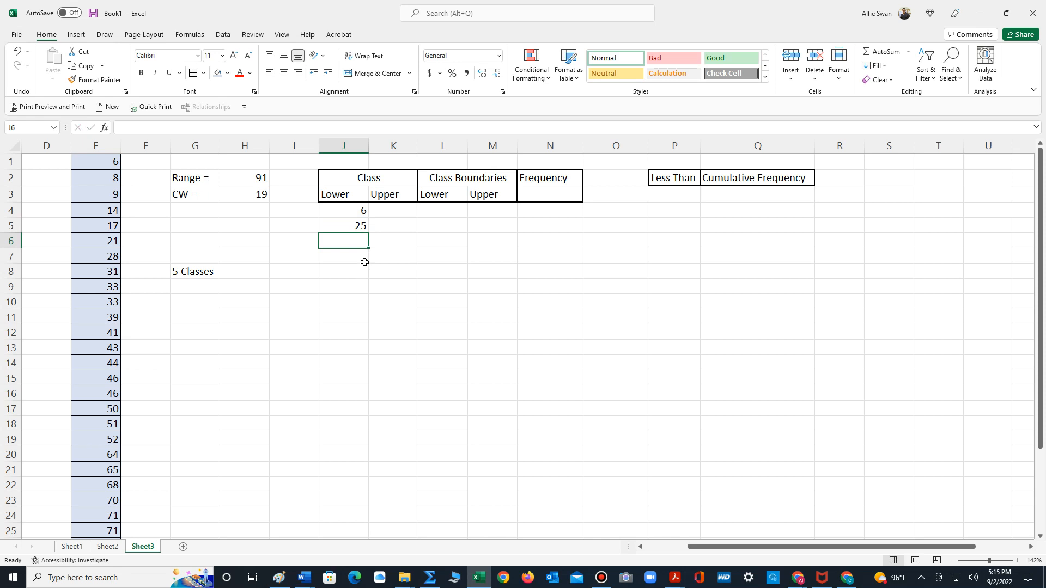
- Fill the lower class limit formula from J5 down through J8
left_click(357, 227)
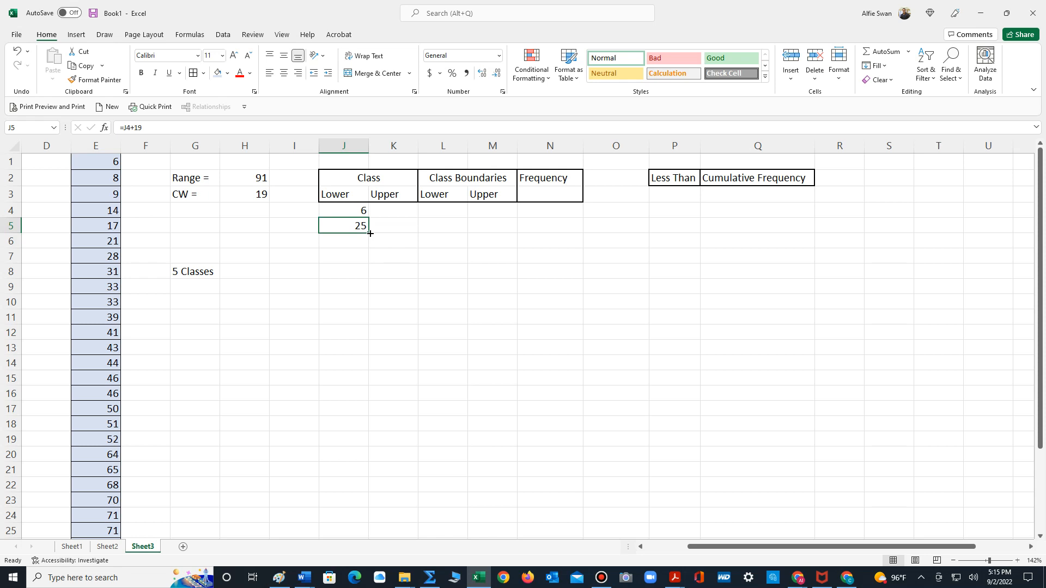
left_click_drag(370, 233, 370, 234)
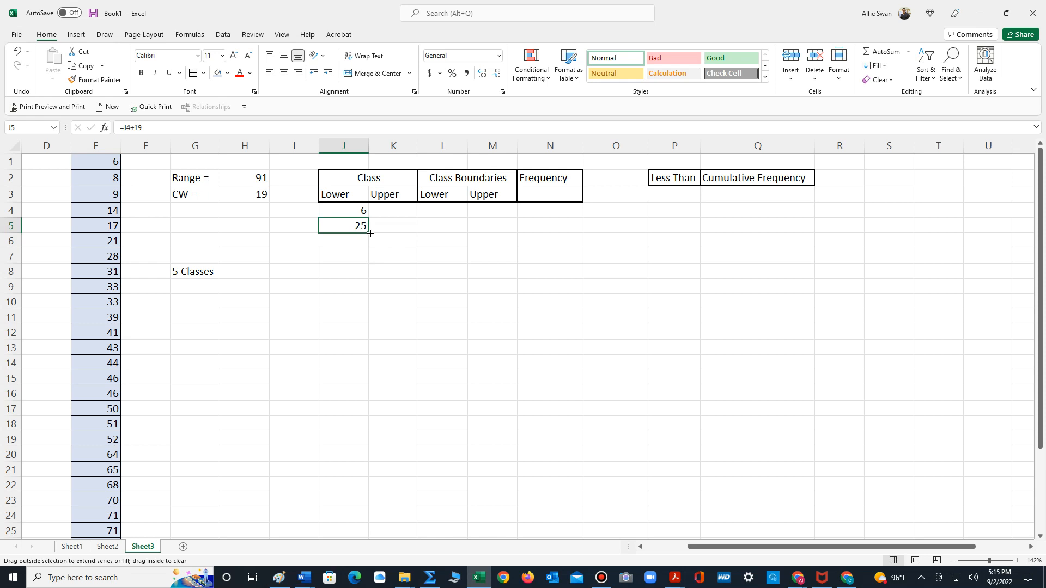
left_click_drag(370, 233, 370, 249)
left_click_drag(370, 251, 368, 276)
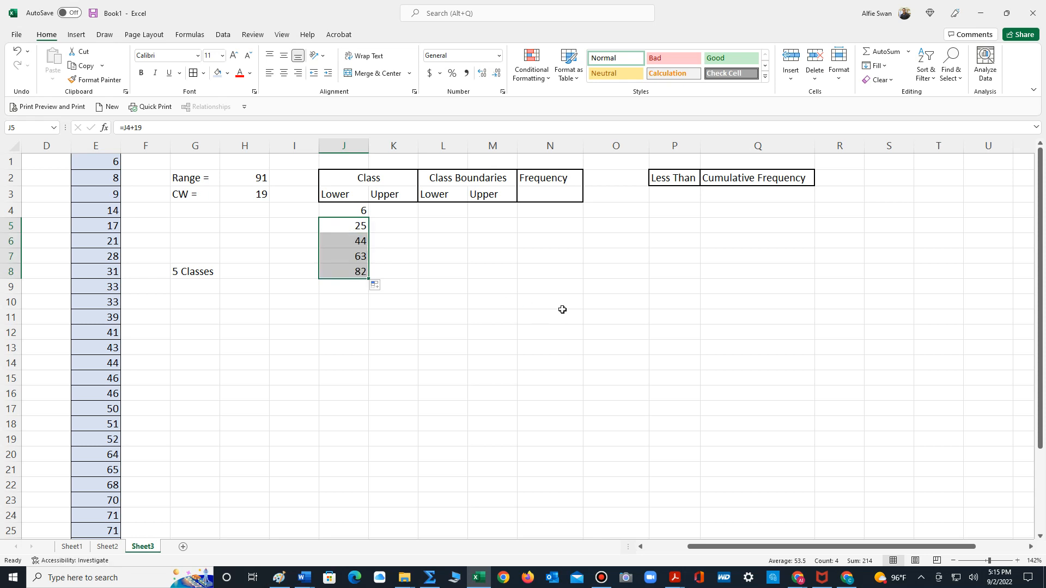
left_click(543, 324)
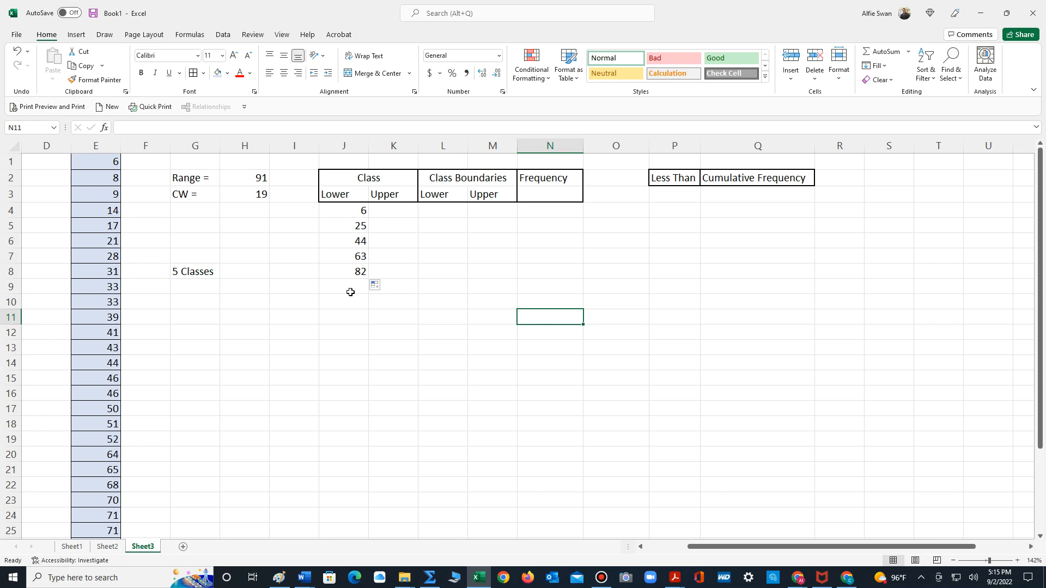
- Enter 24 in K4 as the upper limit of the first class
left_click(393, 210)
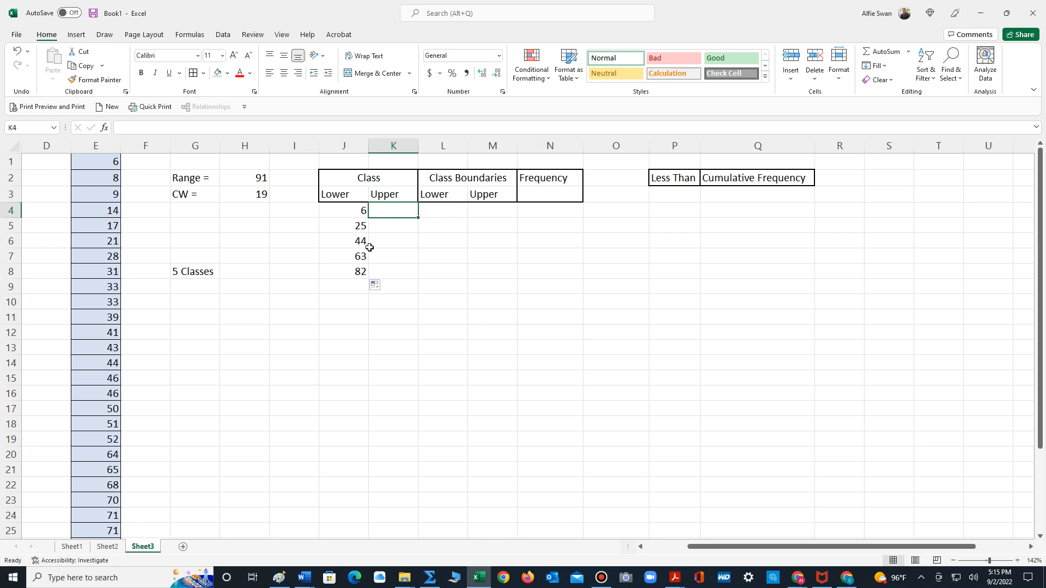
type("24")
key("Return")
left_click(351, 322)
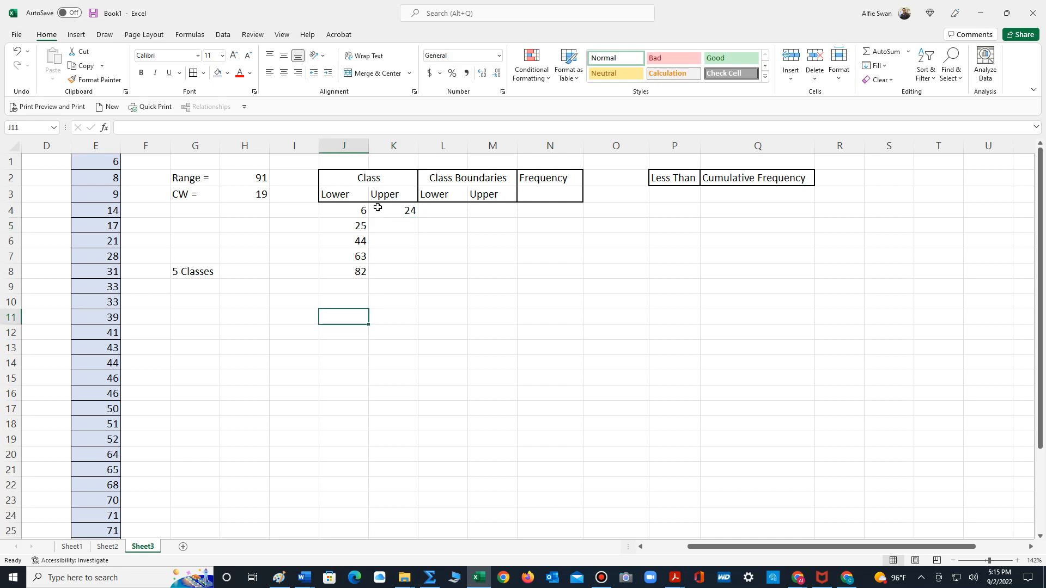
left_click_drag(358, 210, 395, 211)
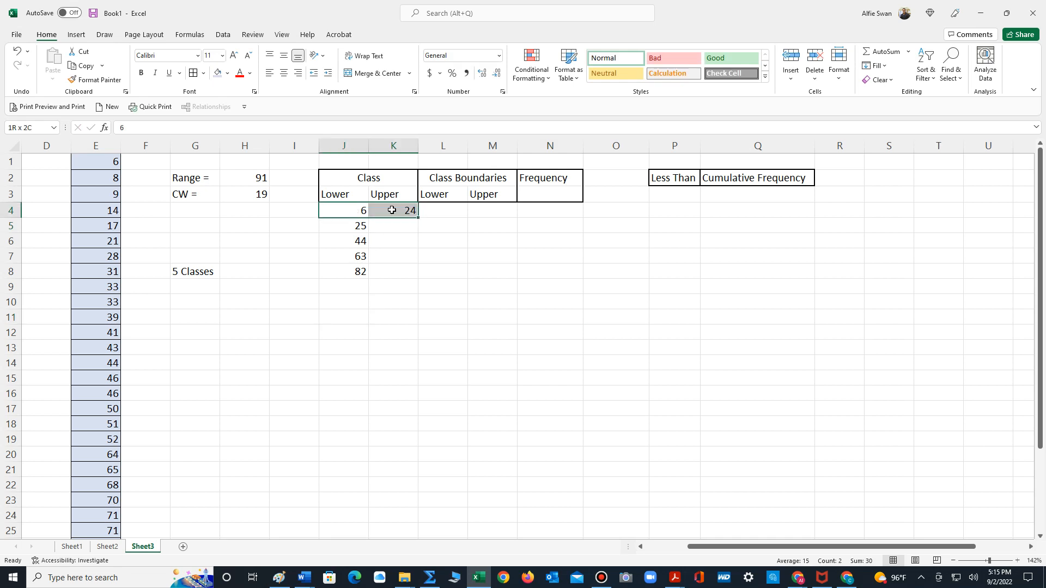
left_click(383, 308)
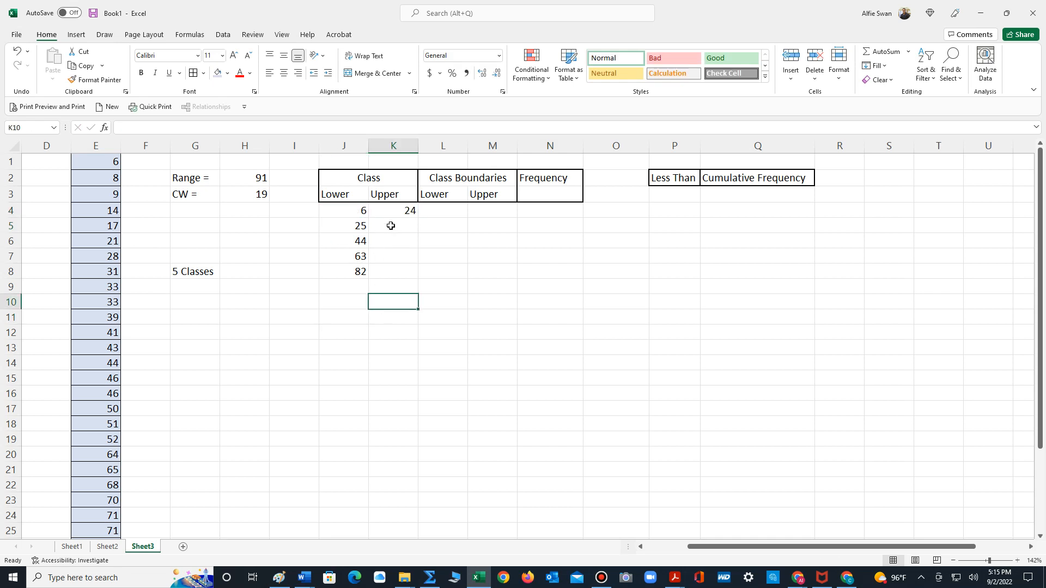
- Enter the formula =K4+19 in K5 and fill it down through K8 for the remaining upper class limits
left_click(391, 226)
type("=")
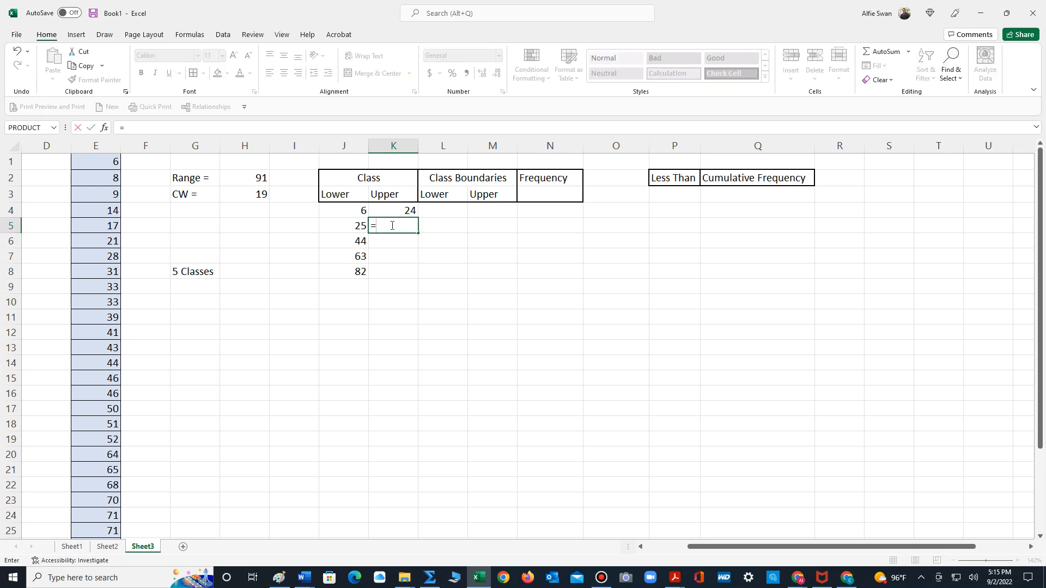
left_click(409, 209)
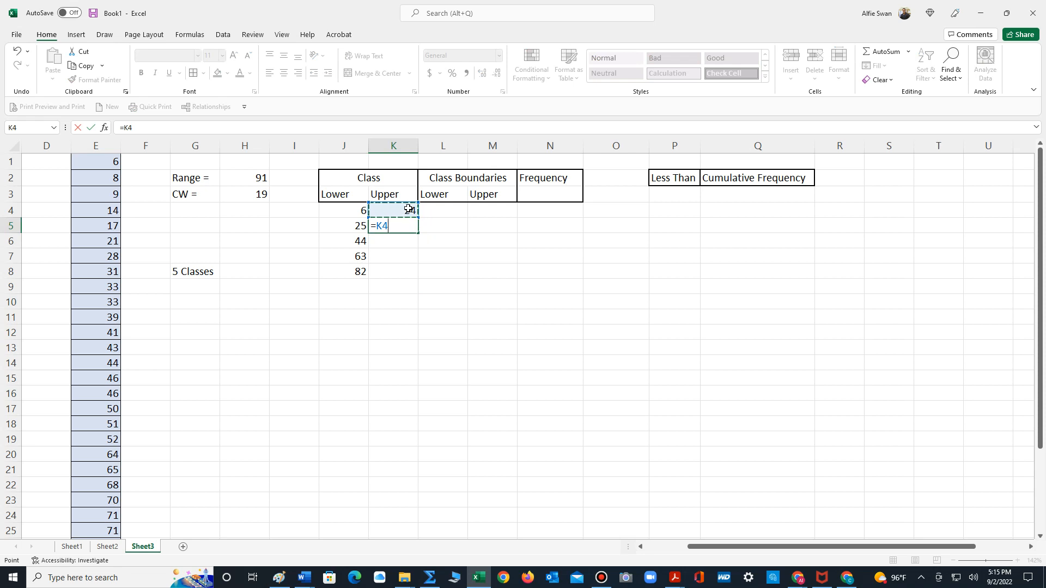
type("+19")
key("Return")
left_click(424, 274)
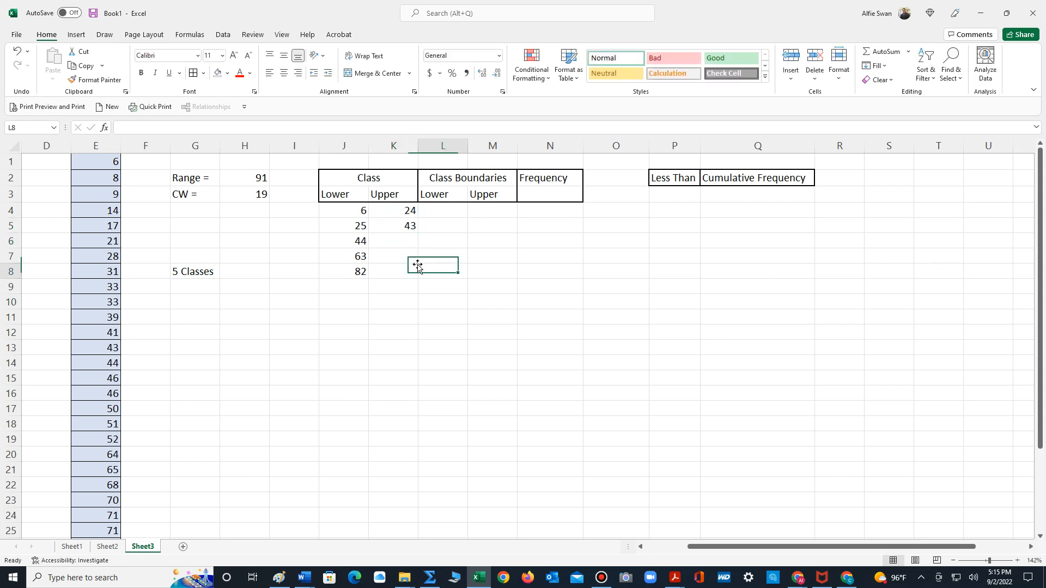
left_click(394, 225)
left_click_drag(418, 233, 414, 280)
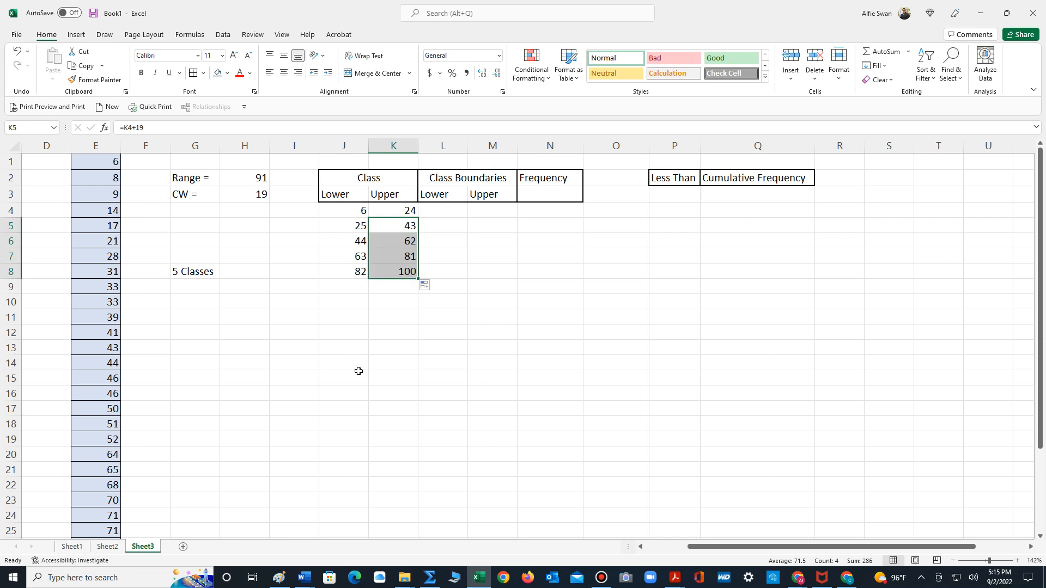
- Apply a thick outside border to the class limits in J4:K8
left_click_drag(341, 212, 411, 273)
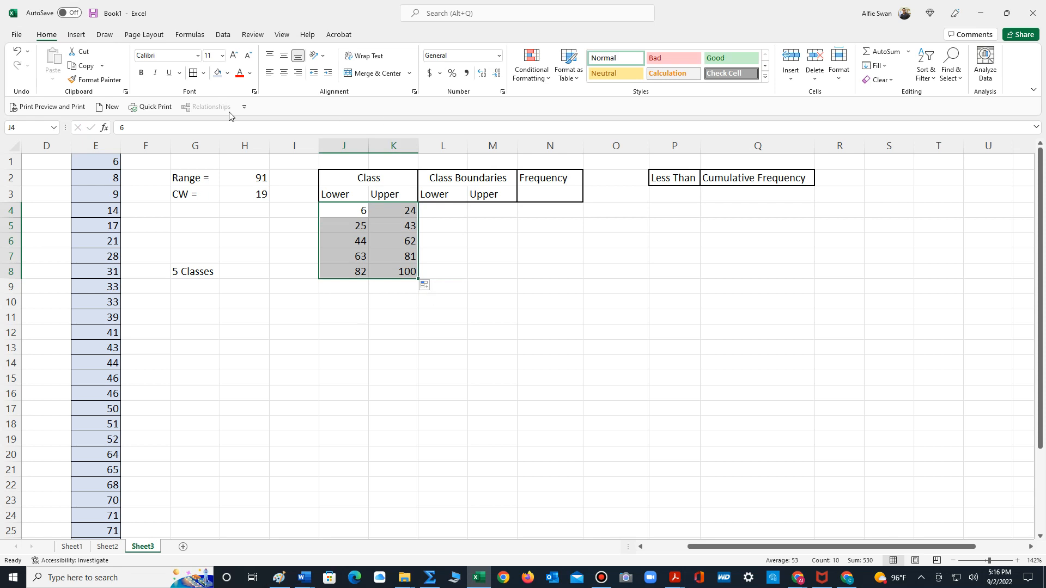
left_click(203, 73)
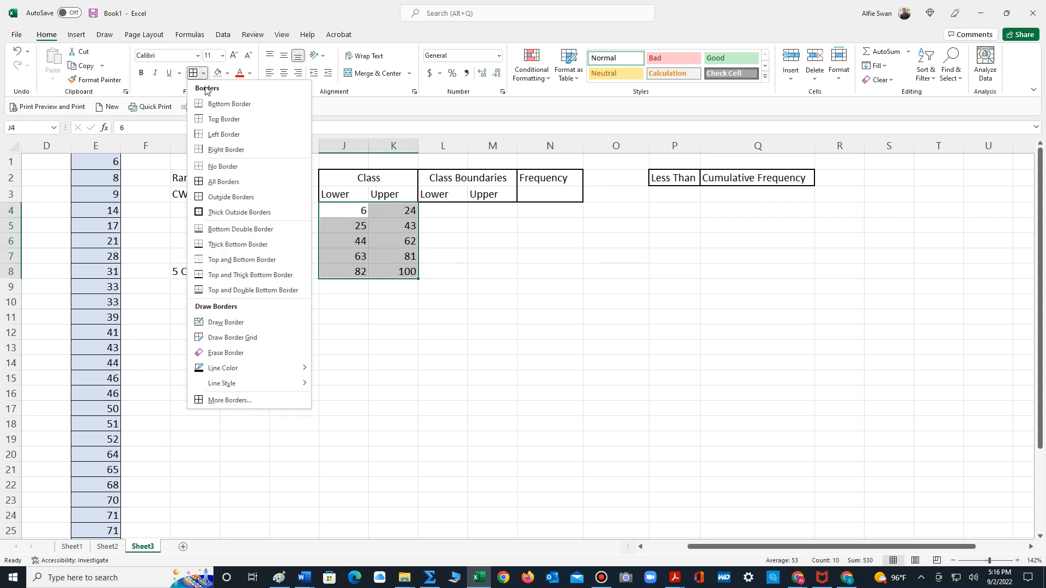
left_click(221, 212)
left_click(372, 341)
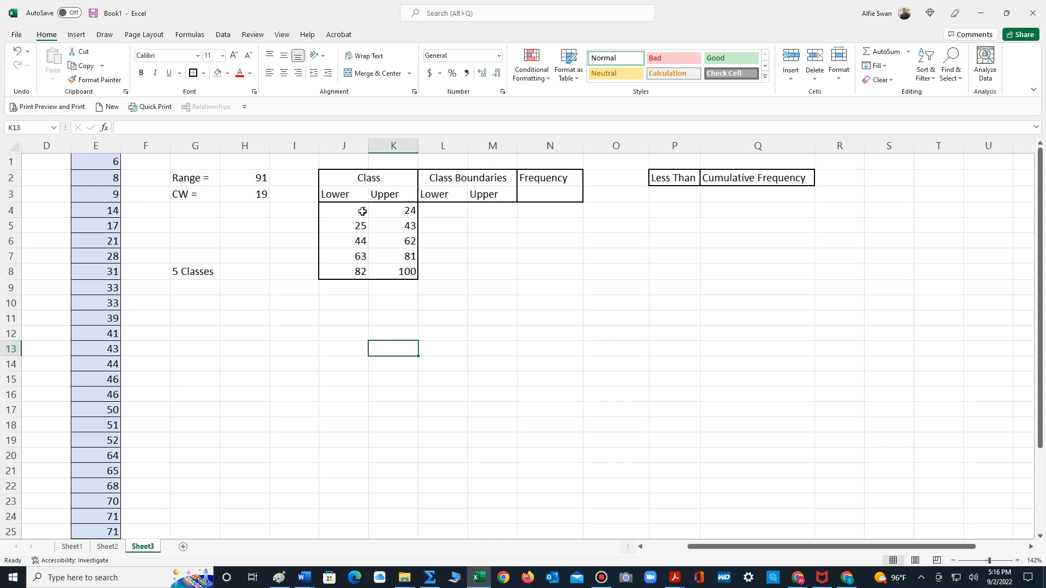
- Enter the formula =J4-0.5 in L4 for the first lower class boundary
left_click(440, 211)
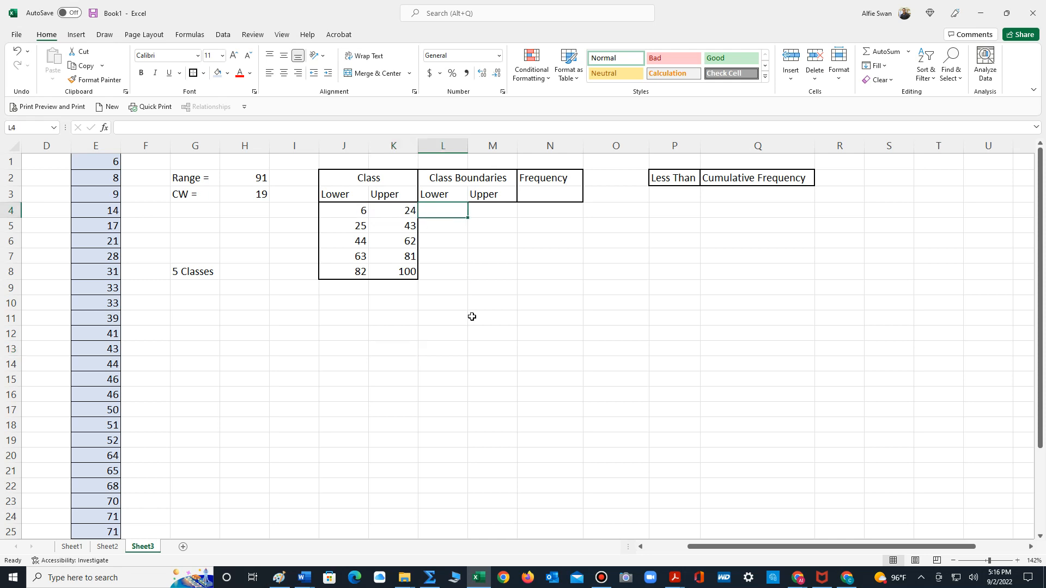
type("=")
left_click(346, 210)
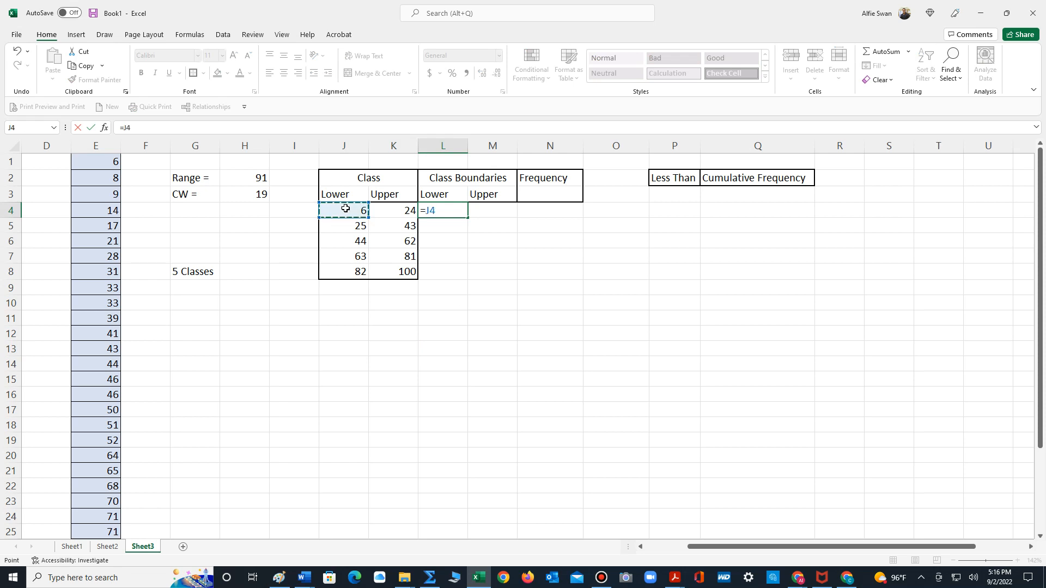
type("-")
key("Return")
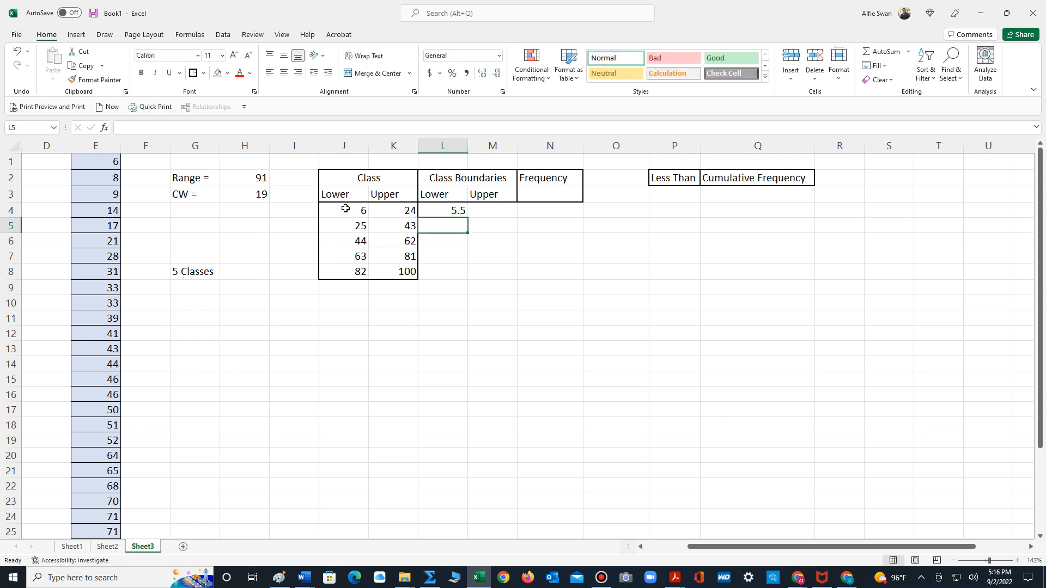
- Enter the formula =K4+0.5 in M4 for the first upper class boundary
left_click(498, 206)
type("=")
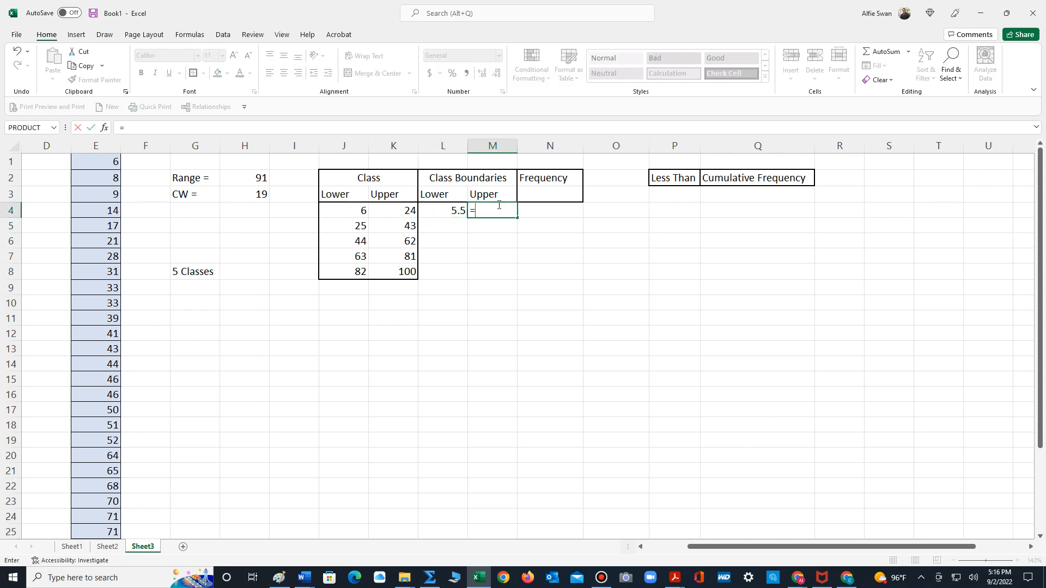
left_click(399, 212)
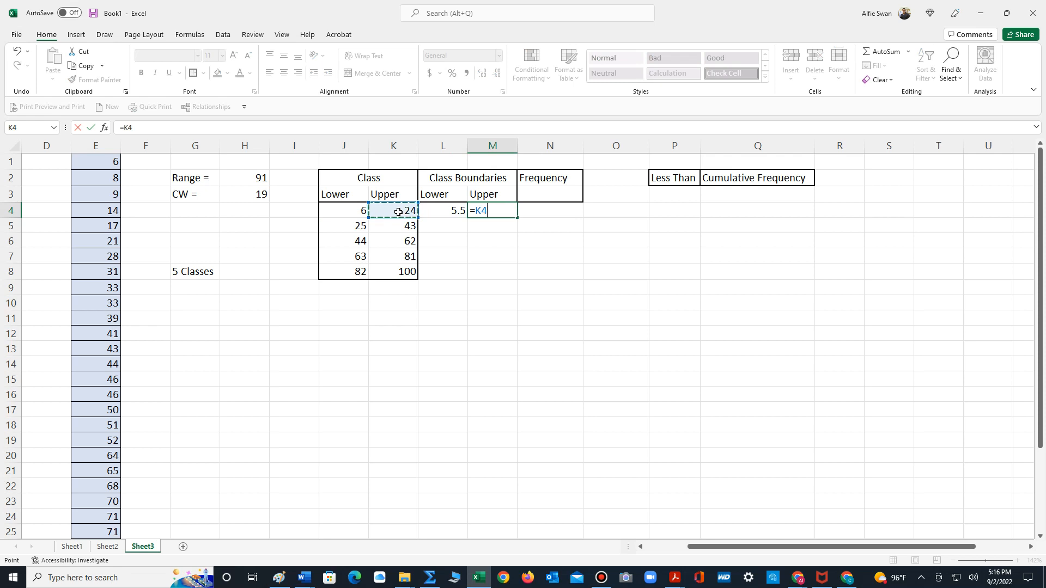
type("+0.5")
key("Return")
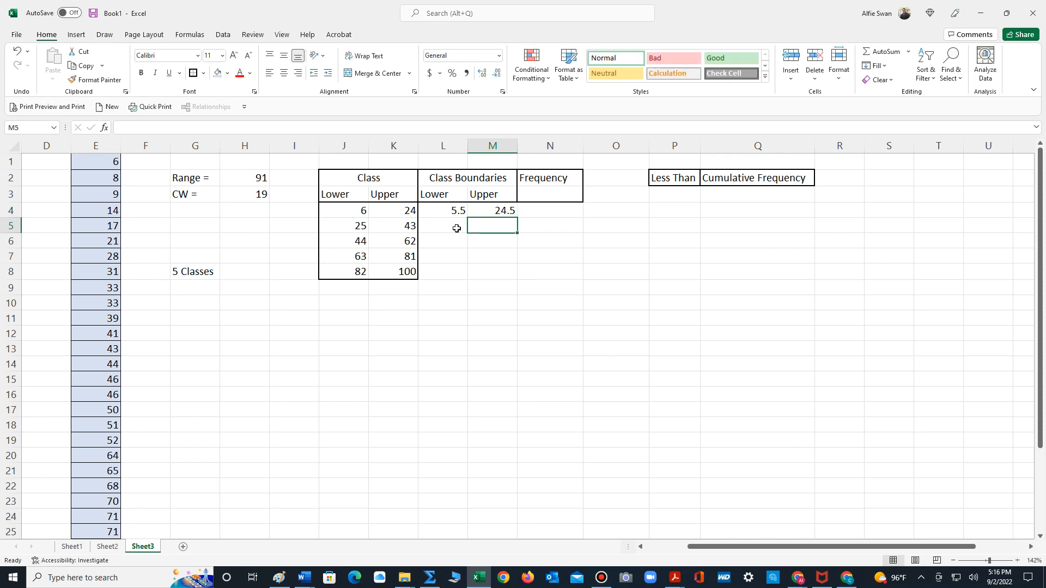
- Fill the boundary formulas in L4:M4 down through row 8 and apply a thick outside border to L4:M8
left_click_drag(442, 213, 519, 279)
left_click(489, 360)
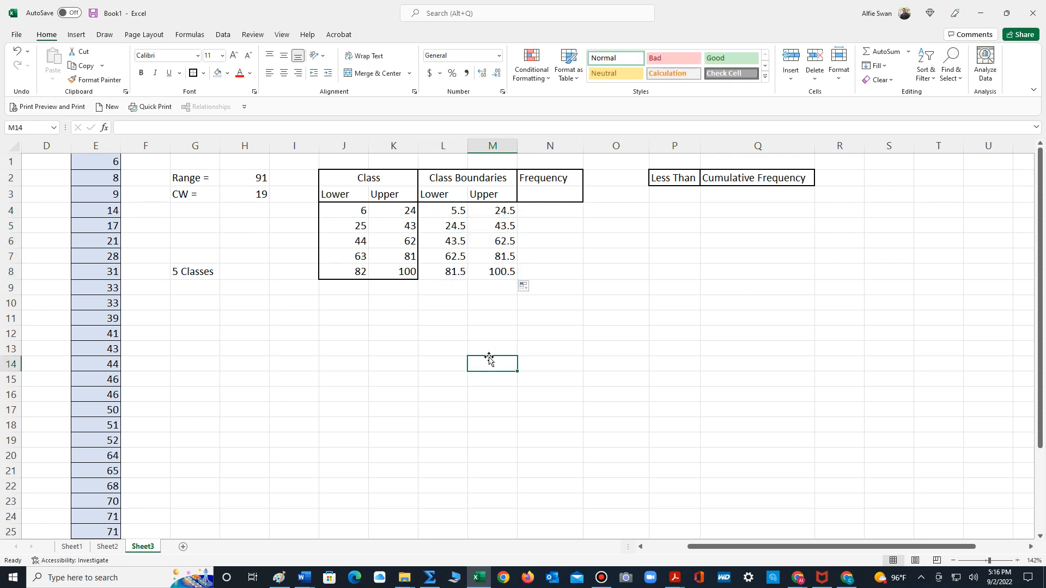
mouse_move(448, 211)
left_mouse_down()
mouse_move(460, 243)
mouse_move(499, 269)
left_mouse_up()
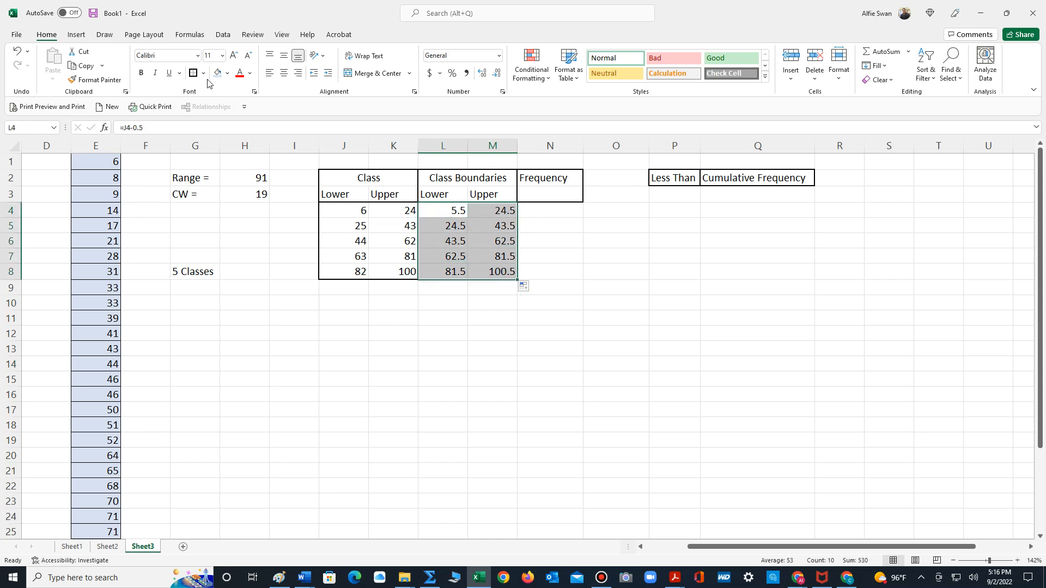
left_click(367, 333)
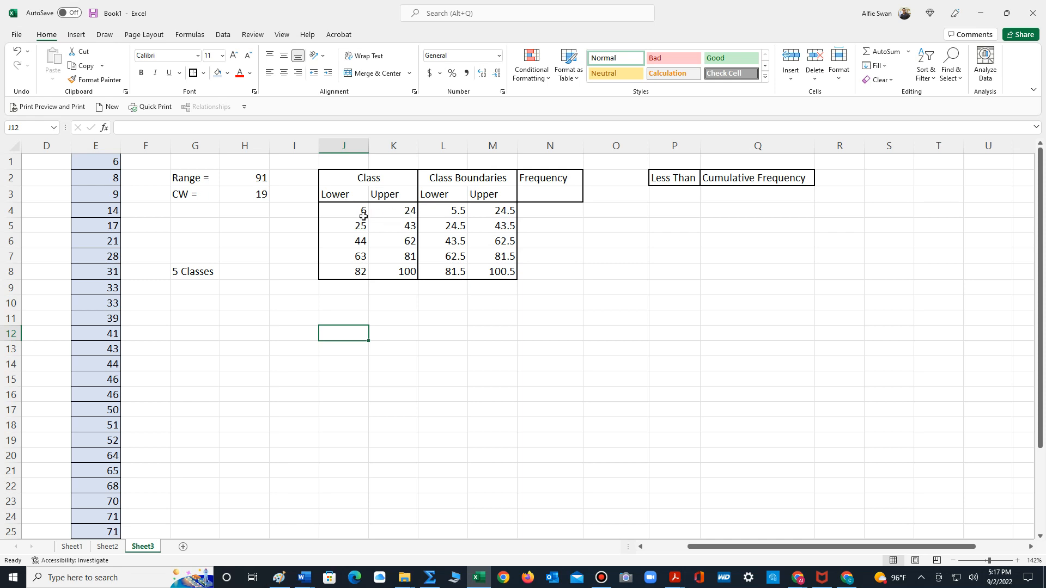
- Shade the first class's data values in E1:E6 with a light gold fill
left_click_drag(102, 161, 119, 243)
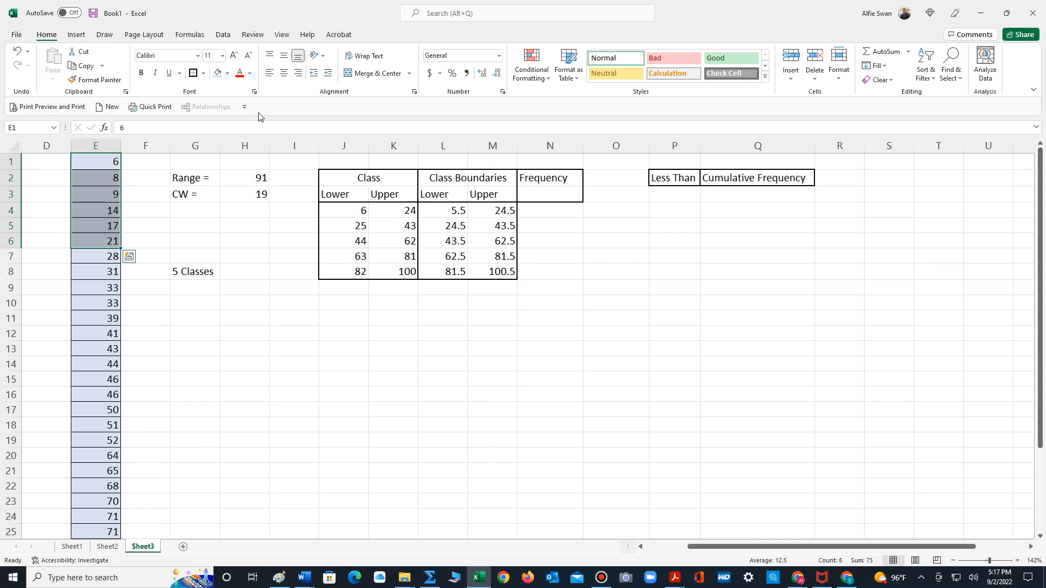
left_click(227, 73)
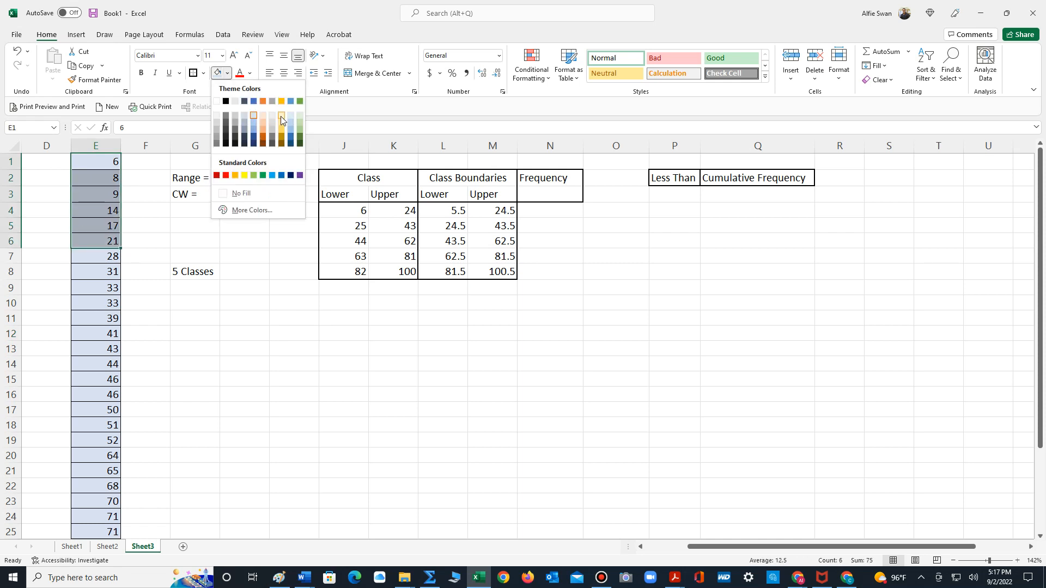
left_click(280, 116)
left_click(137, 232)
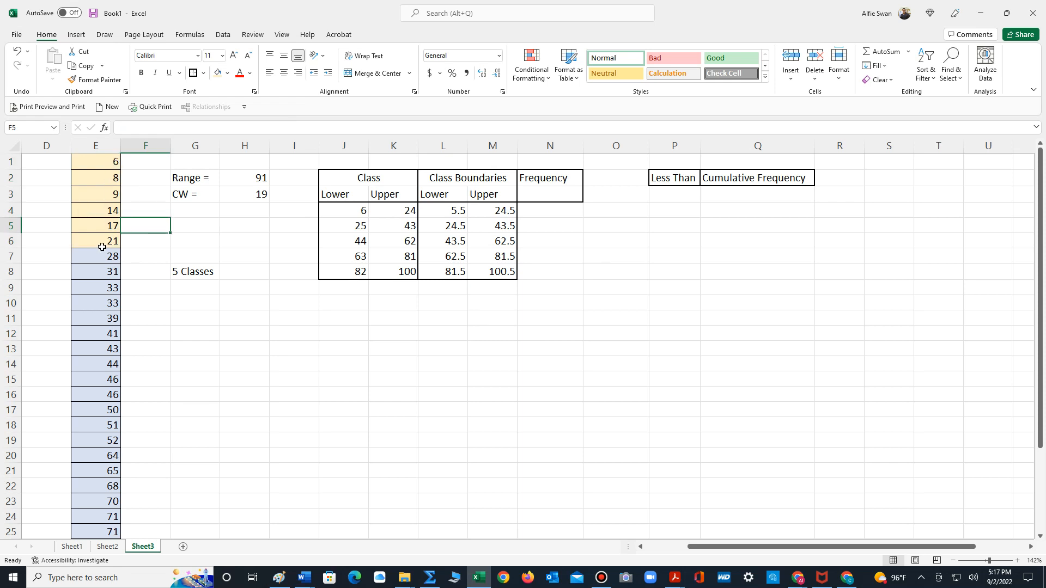
- Enter 6 in N4 as the frequency of the first class
left_click(551, 209)
type("6")
key("Return")
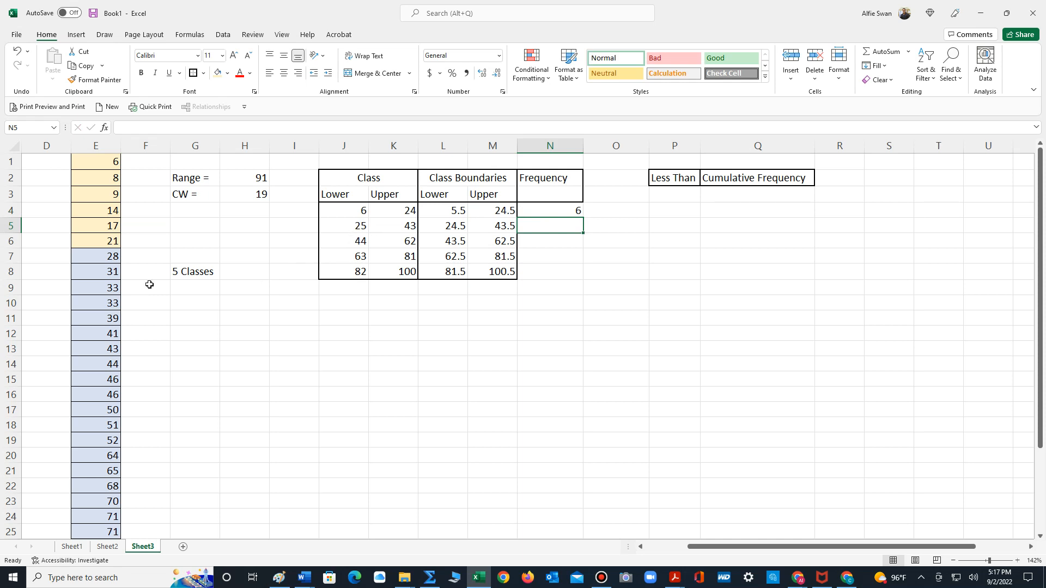
- Shade the second class's data values in E7:E13 with a light green fill
left_click_drag(107, 255, 88, 348)
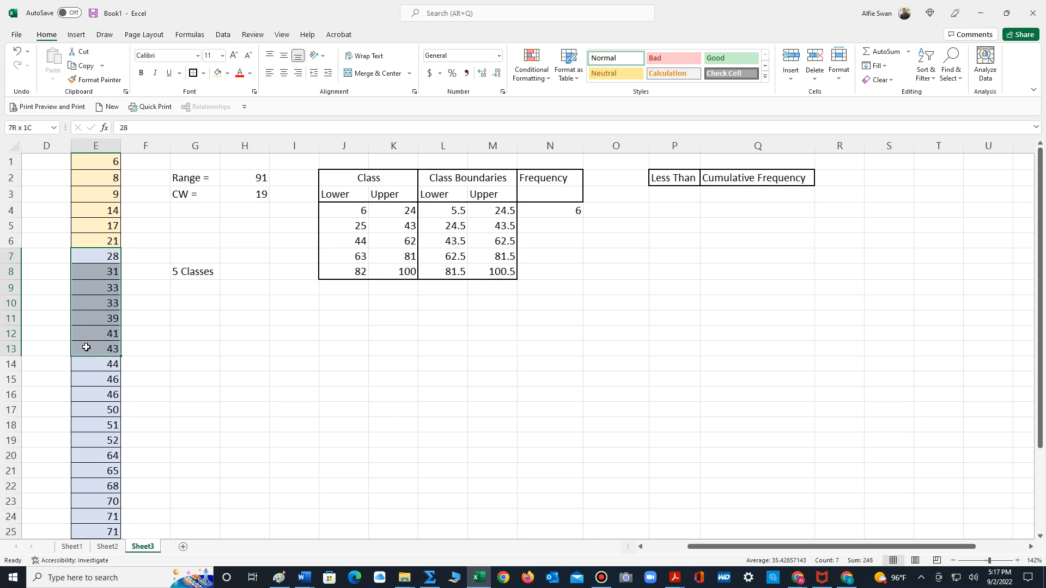
left_click(228, 74)
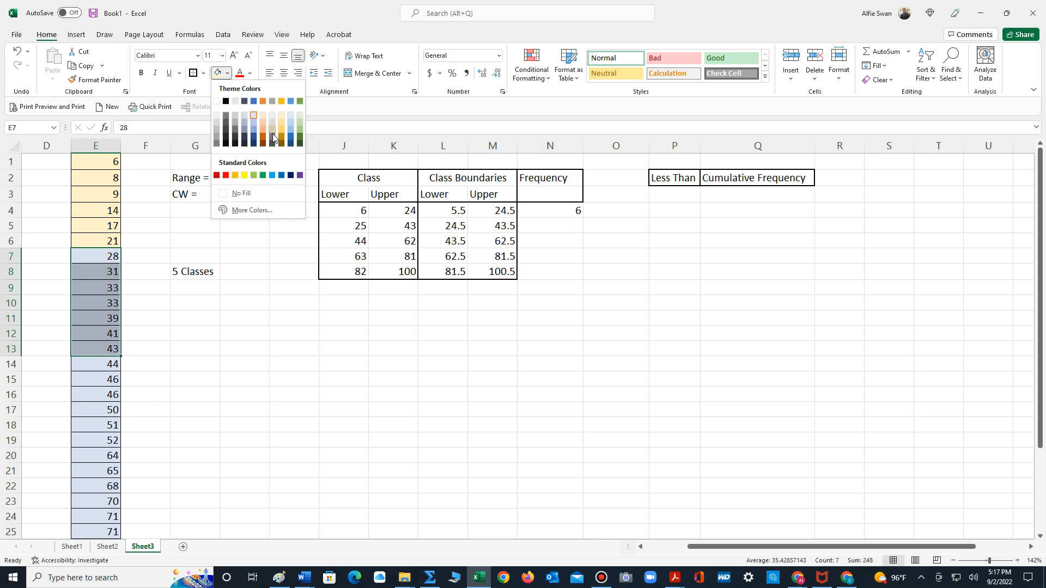
left_click(300, 114)
left_click(104, 282)
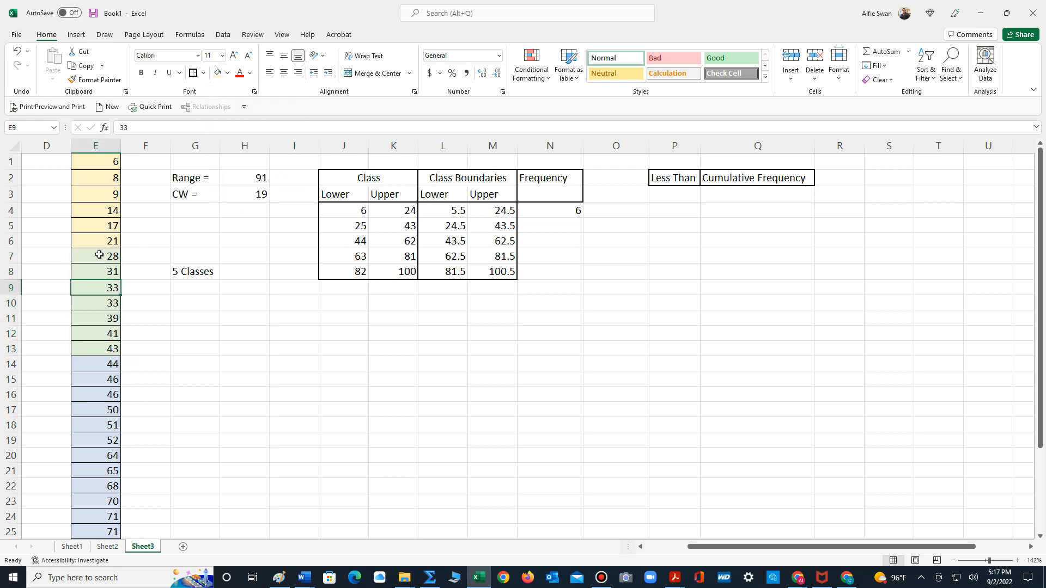
- Count the green-shaded values in E7:E13 and enter 7 in N5 as the second class's frequency
left_click(99, 261)
left_click_drag(99, 261, 154, 346)
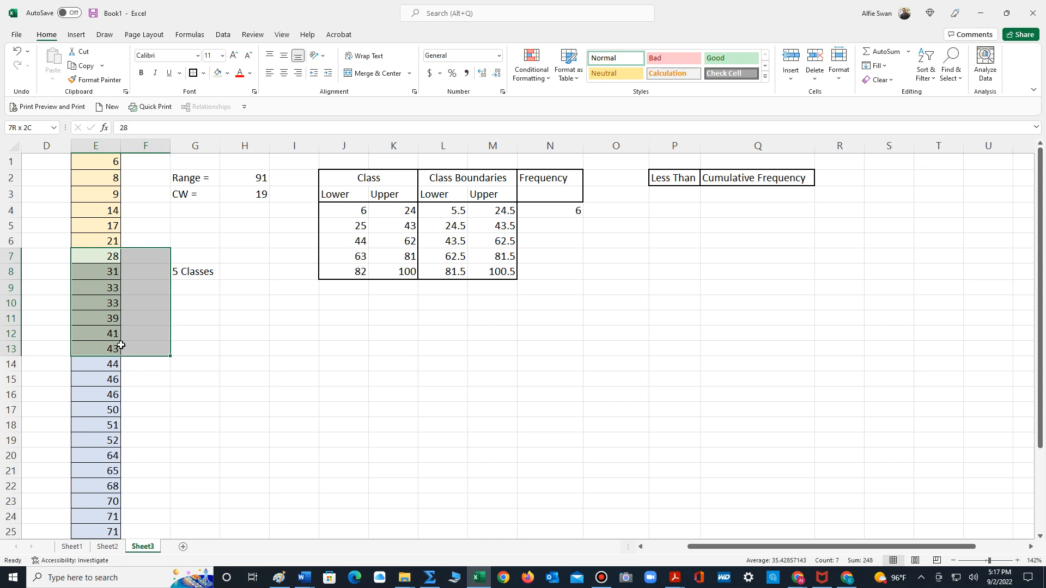
left_click(559, 229)
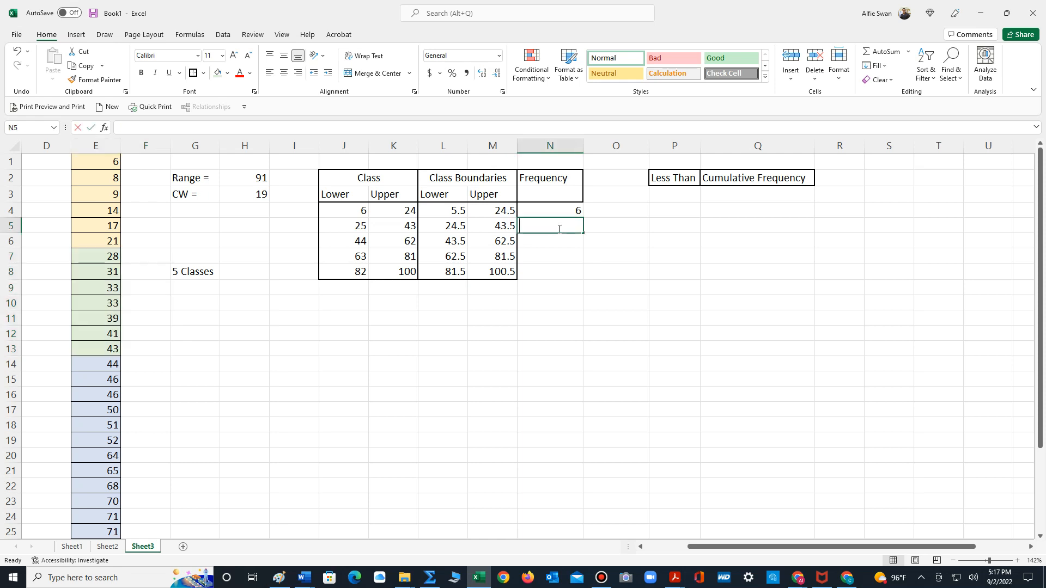
type("7")
left_click(556, 331)
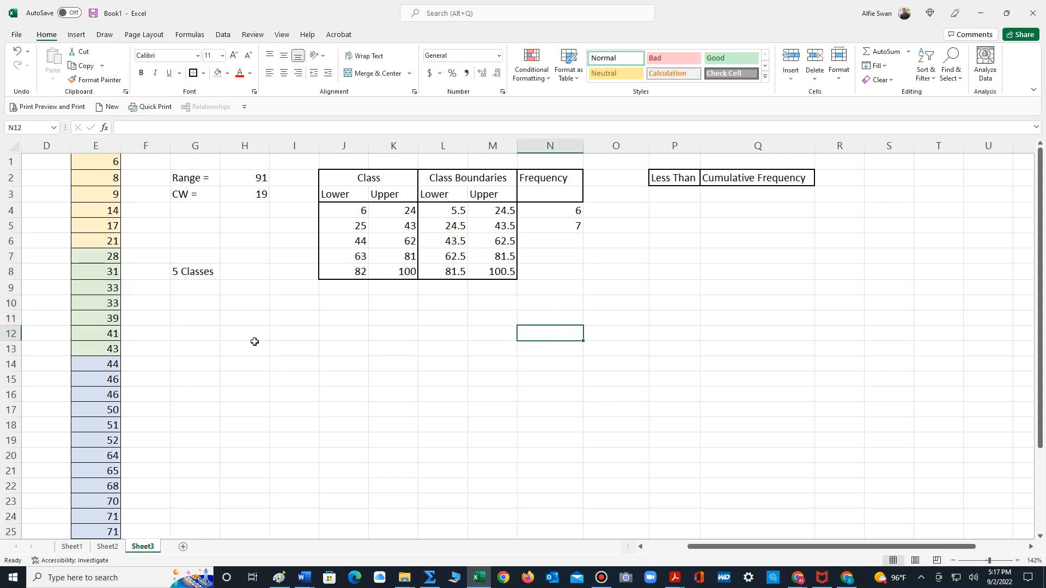
- Shade the third class's data values in E14:E19 with an orange fill
scroll(254, 341, "down", 1)
left_click_drag(98, 320, 105, 390)
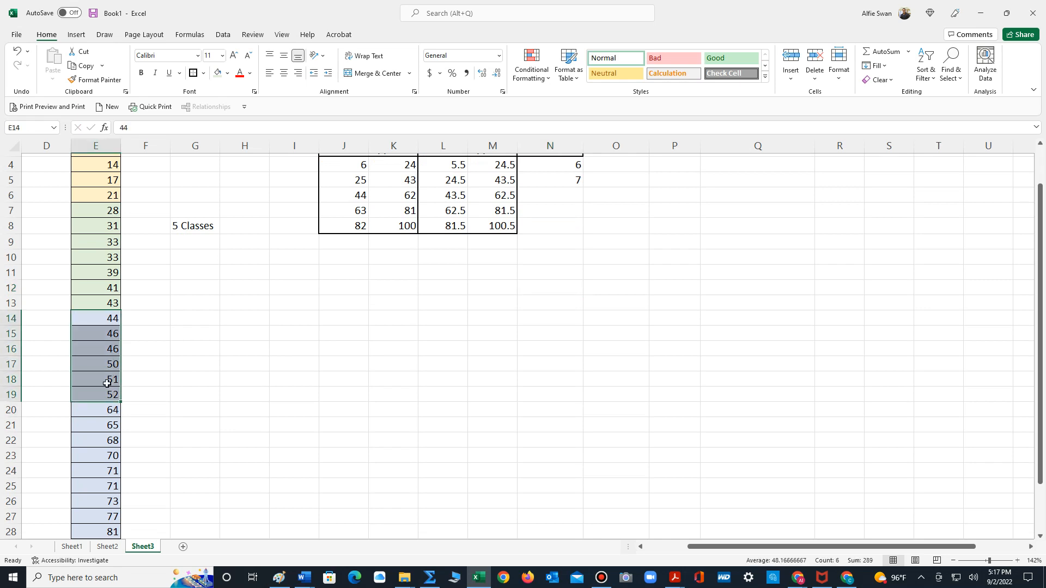
left_click(228, 73)
left_click(265, 132)
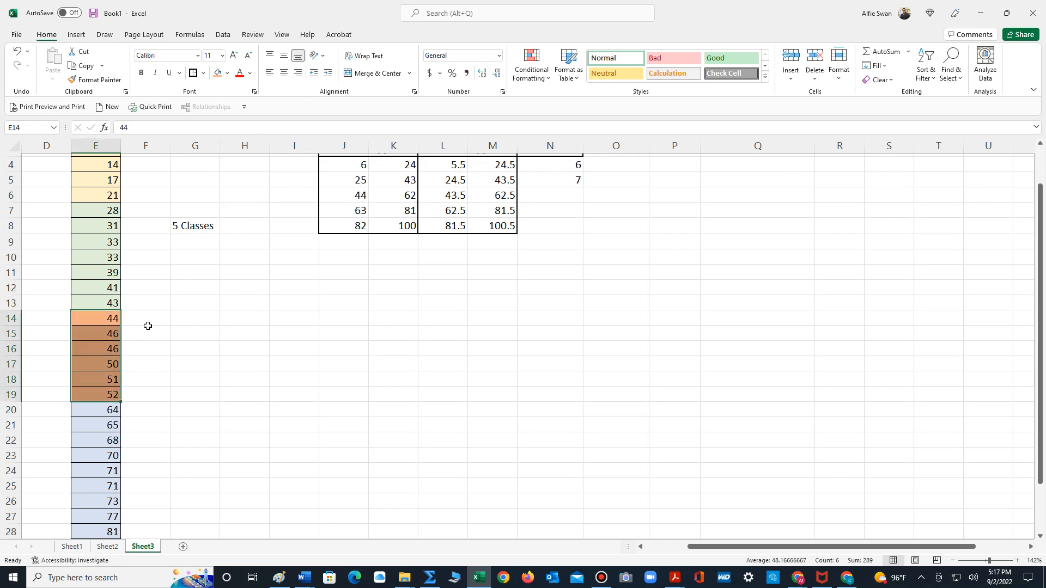
left_click(146, 349)
- Count the orange-shaded values in E14:E19 and enter 6 in N6 as the third class's frequency
left_click_drag(98, 321, 95, 403)
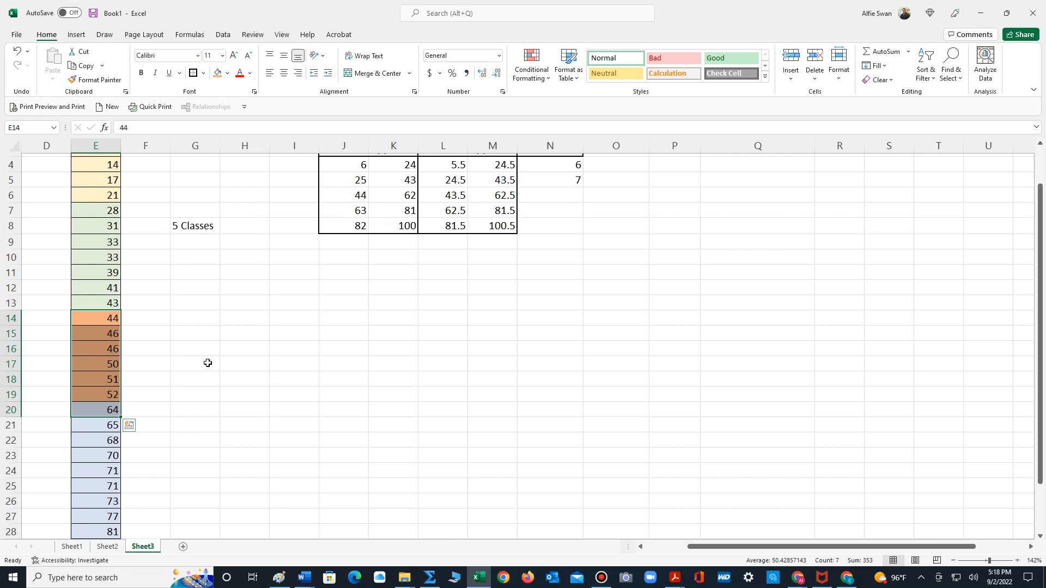
left_click(561, 200)
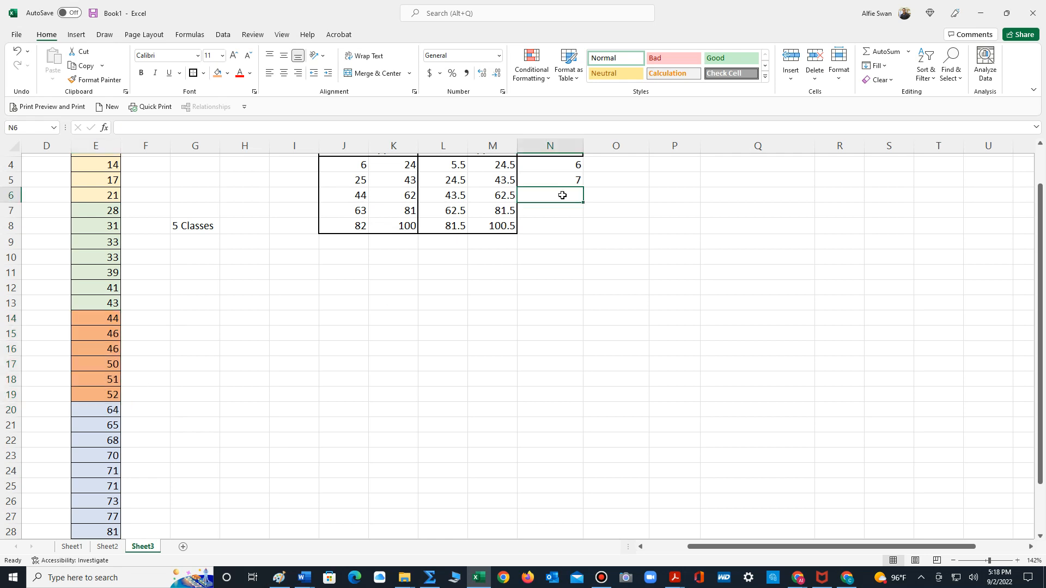
type("6")
key("Return")
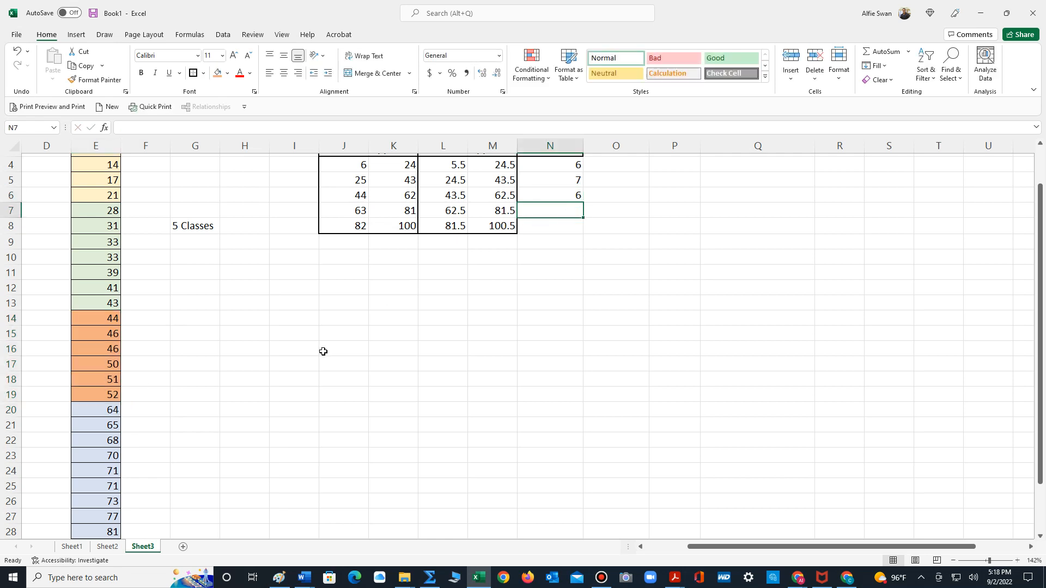
- Shade the fourth class's data values in E20:E28 with a dark gold fill
left_click(324, 352)
scroll(325, 352, "down", 2)
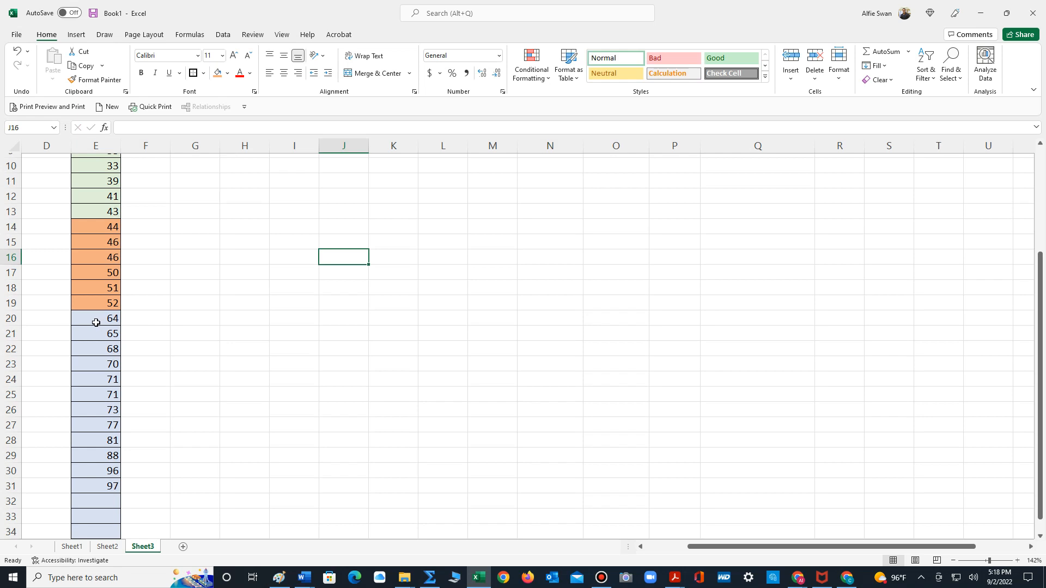
left_click_drag(94, 319, 98, 440)
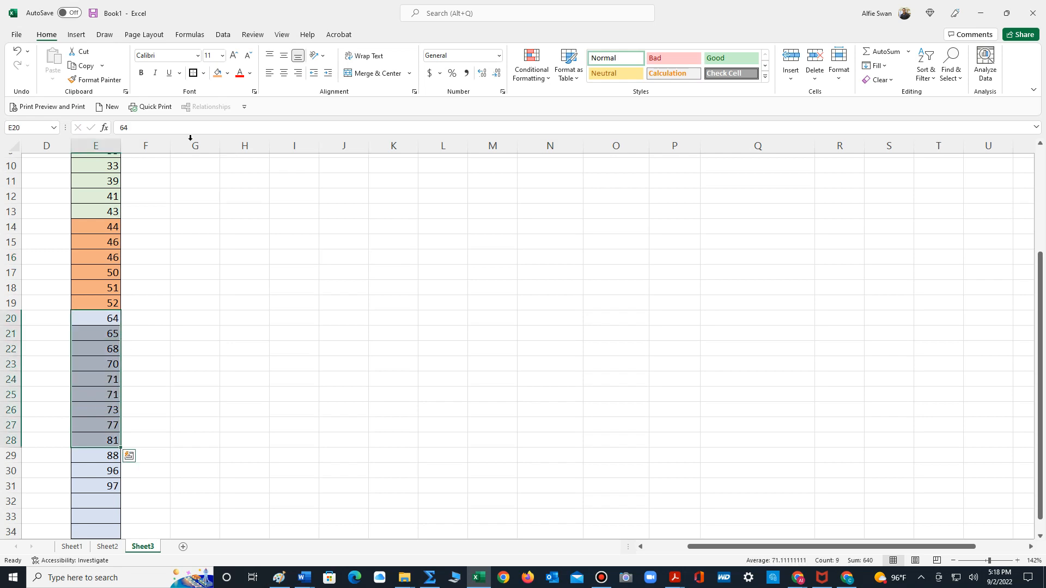
left_click(228, 75)
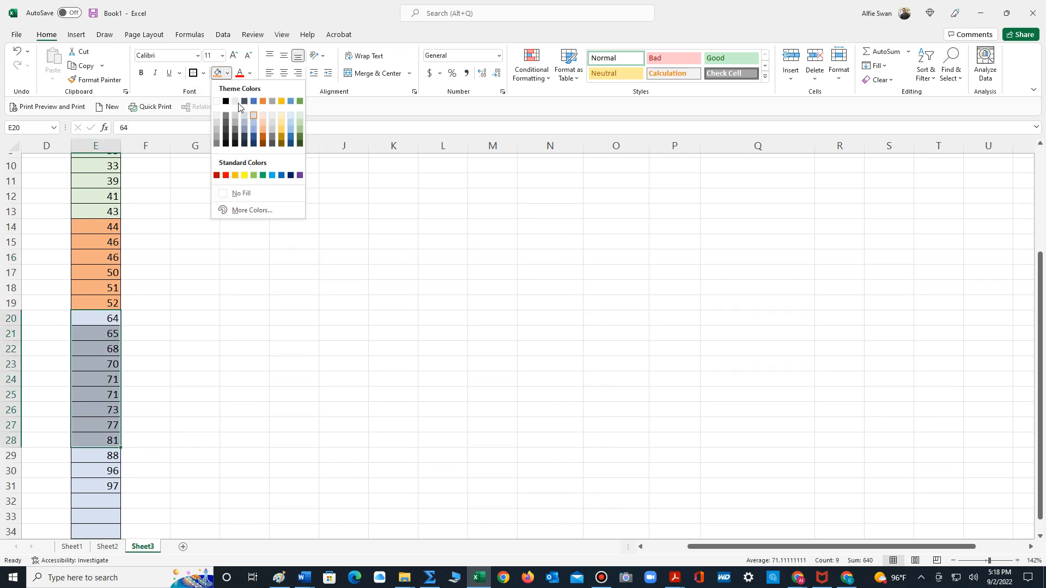
left_click(281, 132)
left_click(210, 289)
- Count the dark gold values in E20:E28 and enter the last two class frequencies, 9 in N7 and 3 in N8
left_click_drag(100, 320, 98, 441)
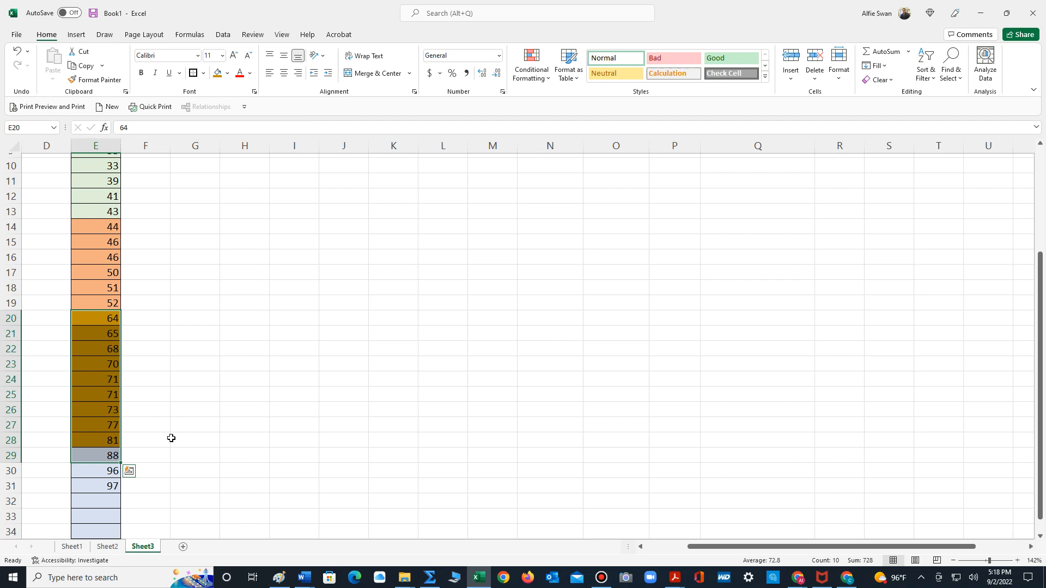
left_click(173, 440)
scroll(318, 344, "up", 3)
left_click(568, 251)
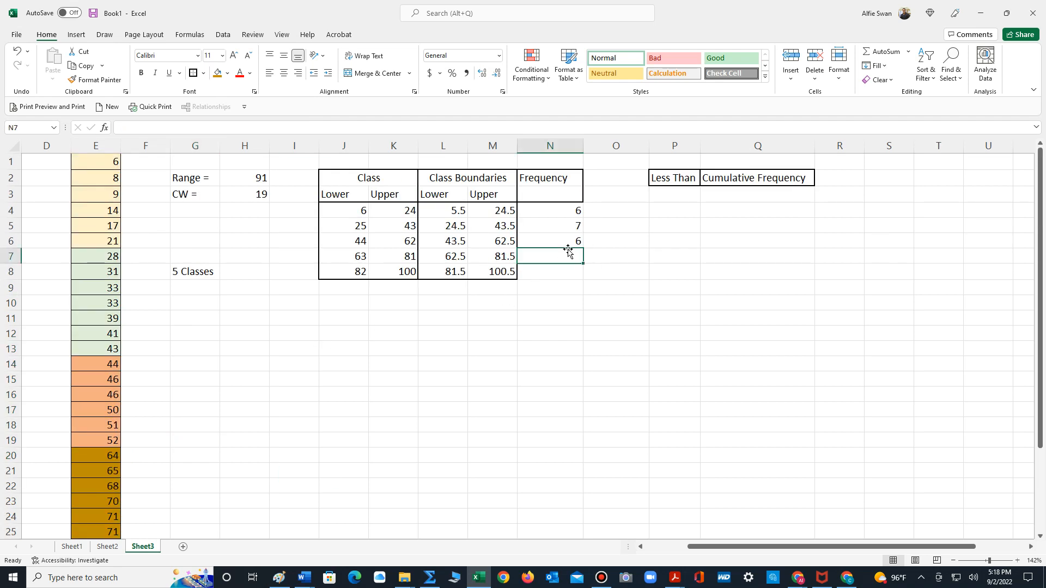
type("9")
key("Return")
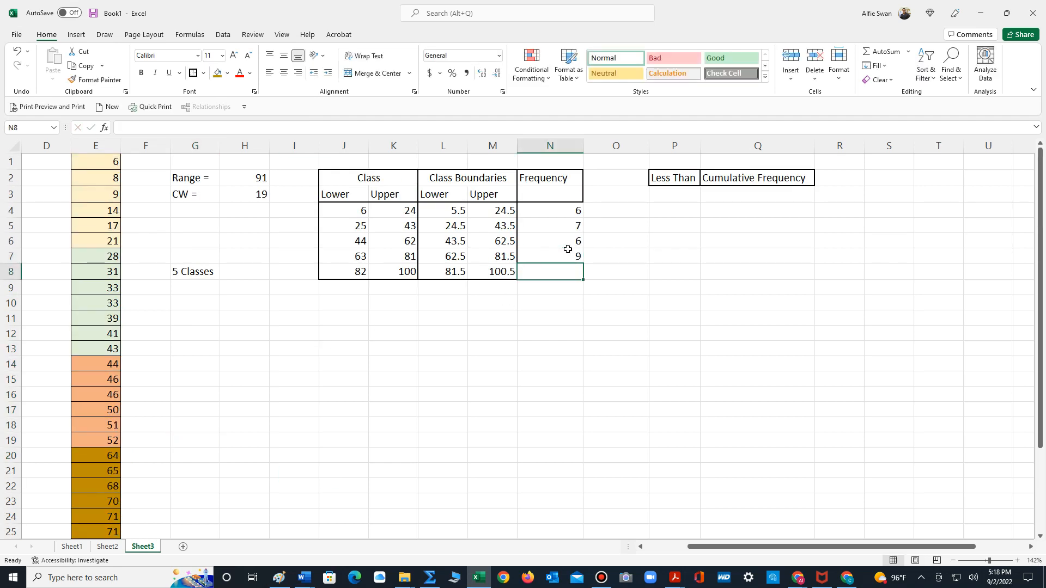
type("3")
key("Return")
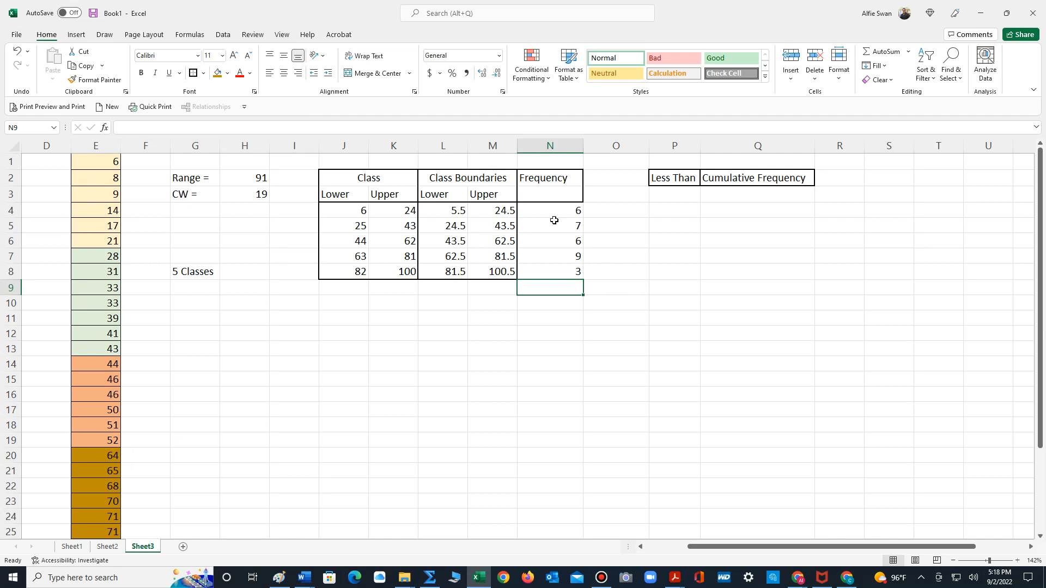
- Apply an outline border around the frequency values in N4:N8
left_click_drag(550, 210, 554, 271)
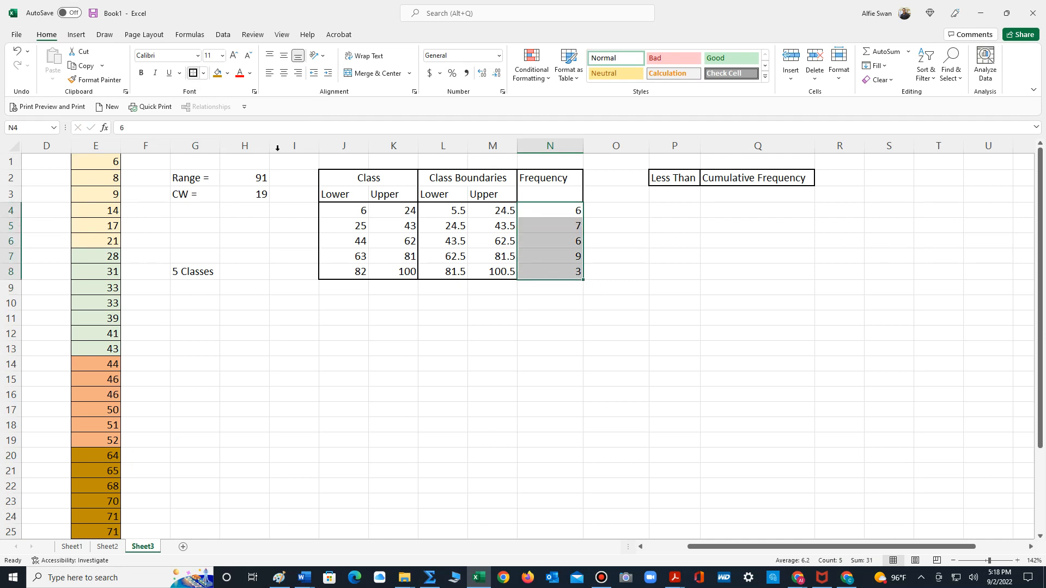
left_click(194, 73)
left_click(501, 362)
- Shade the frequency table's header cells J2:N3 with a light green fill
left_click_drag(345, 178, 545, 195)
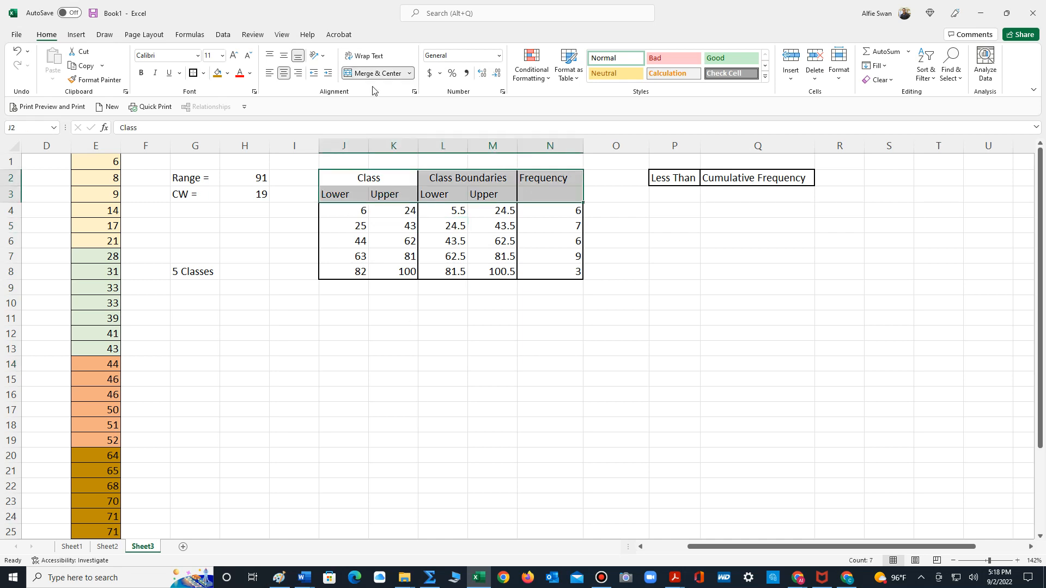
left_click(227, 73)
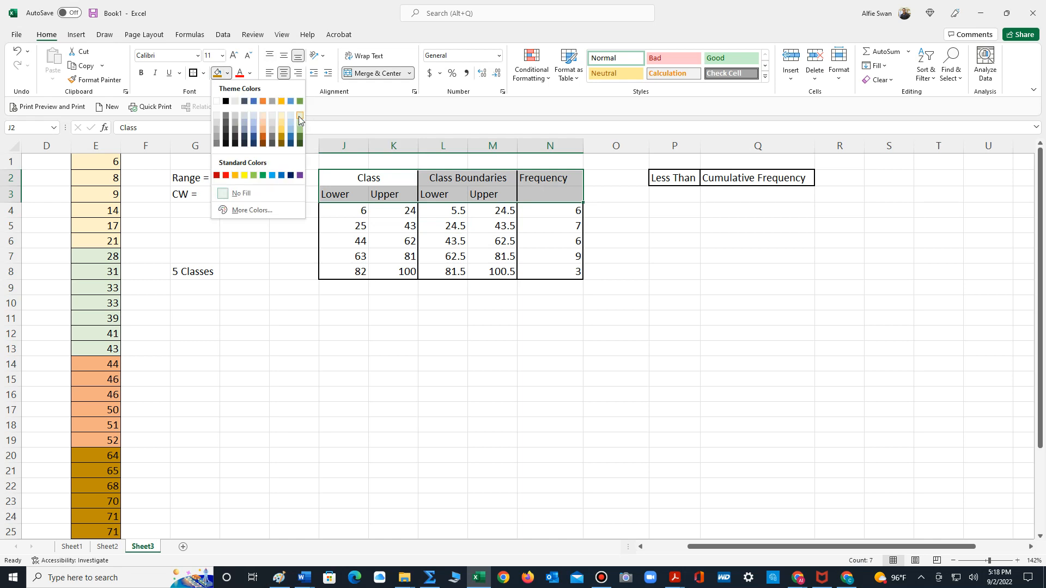
left_click(300, 116)
- Shade the frequency table's body and the row beneath it, J4:N9, with a light orange fill
left_click(349, 215)
left_click_drag(360, 256, 578, 290)
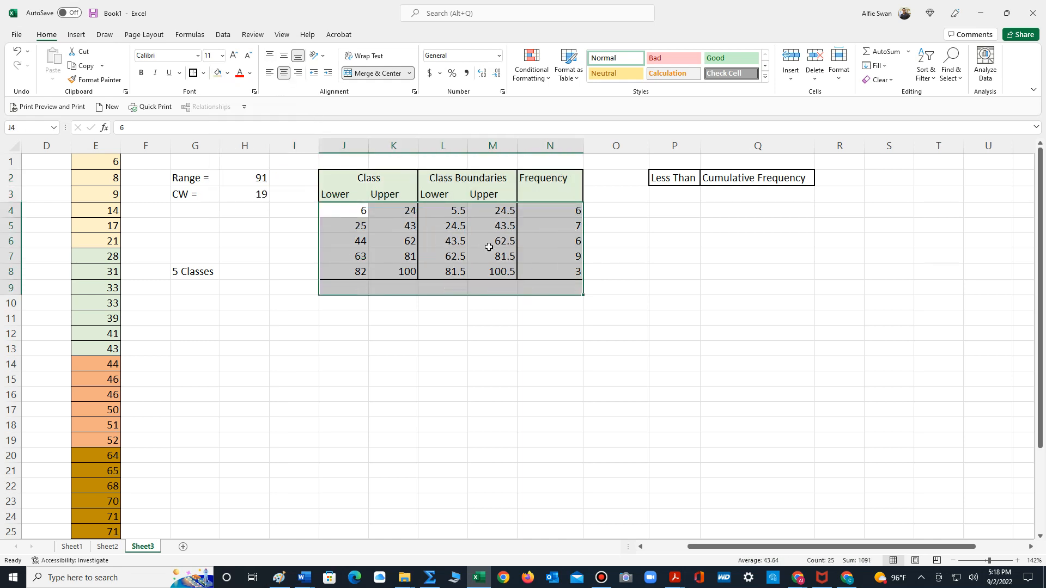
left_click(228, 74)
left_click(265, 114)
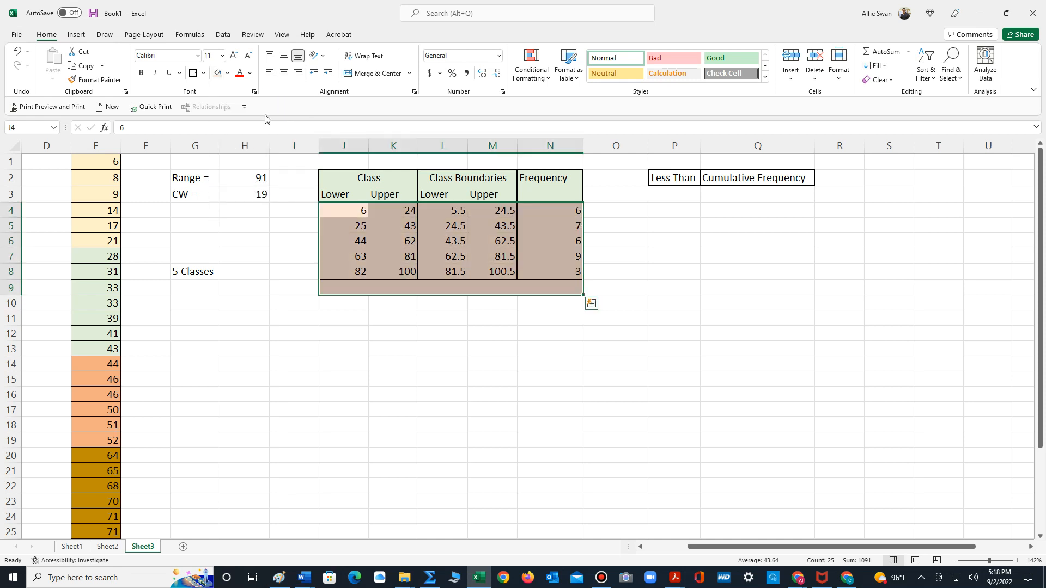
left_click(299, 295)
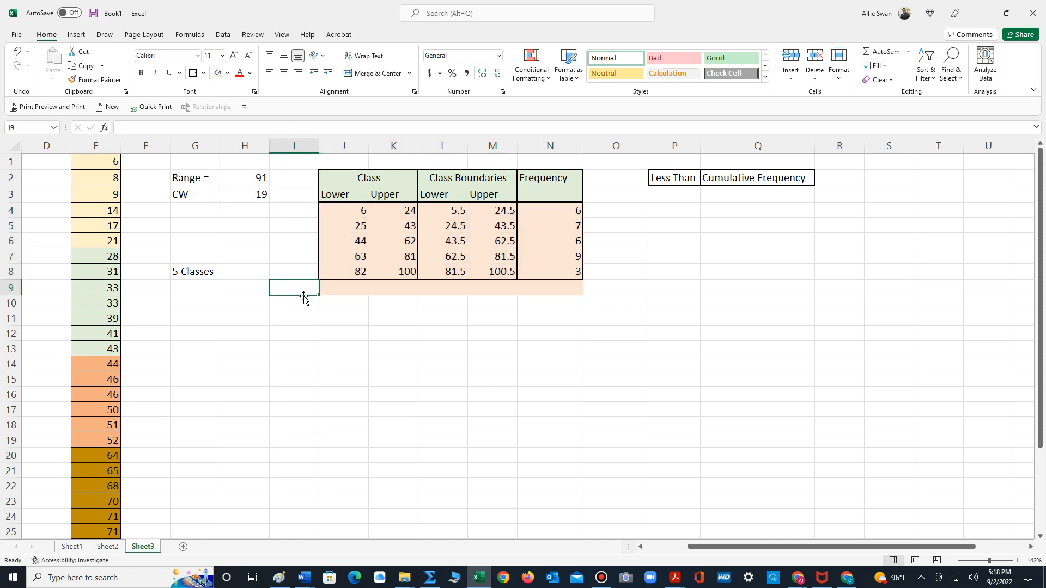
- Remove the fill from the empty cells J9:N9 below the frequency table
left_click(363, 335)
left_click_drag(339, 289, 567, 286)
left_click(227, 73)
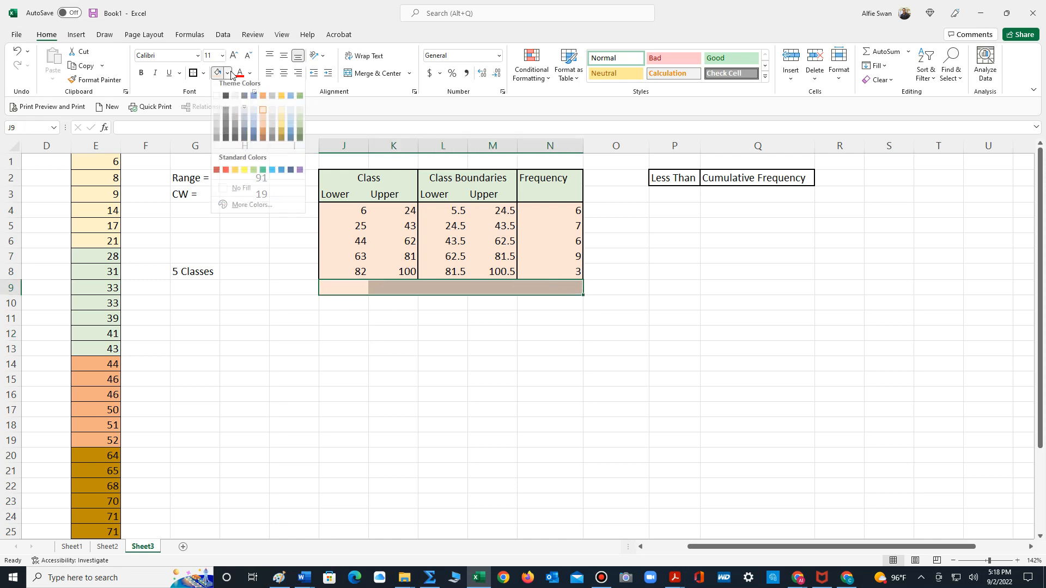
left_click(249, 192)
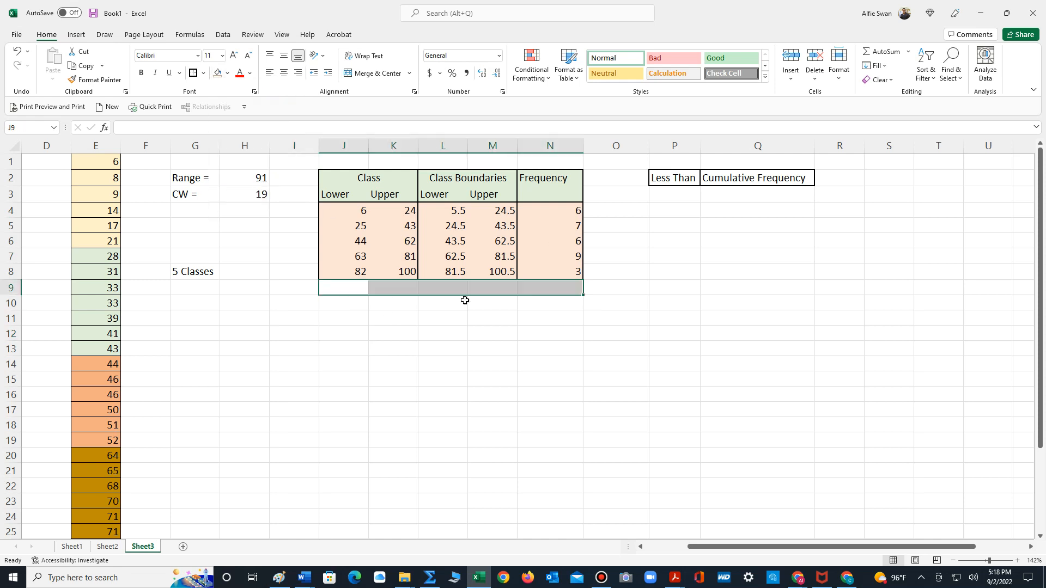
left_click(593, 360)
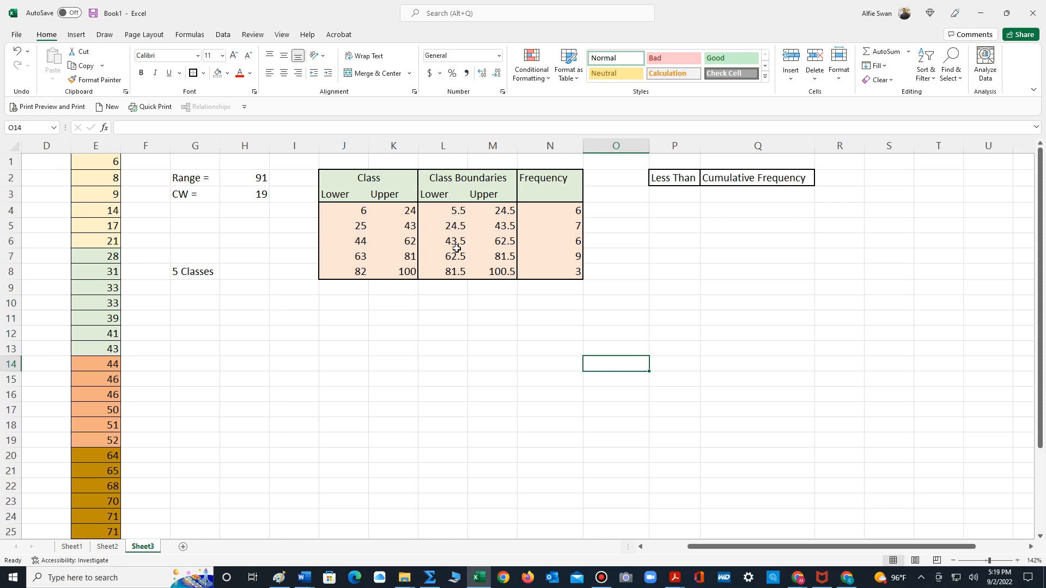
- Enter the first two class boundaries in the Less Than column, 5.5 in P3 and 24.5 in P4
left_click_drag(460, 210, 447, 272)
left_click(496, 268)
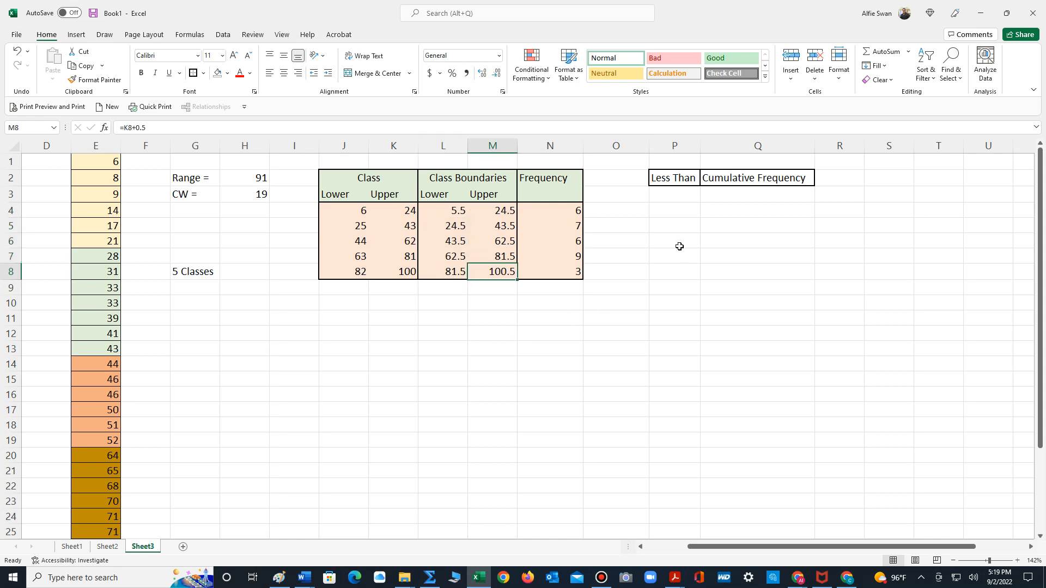
left_click(674, 195)
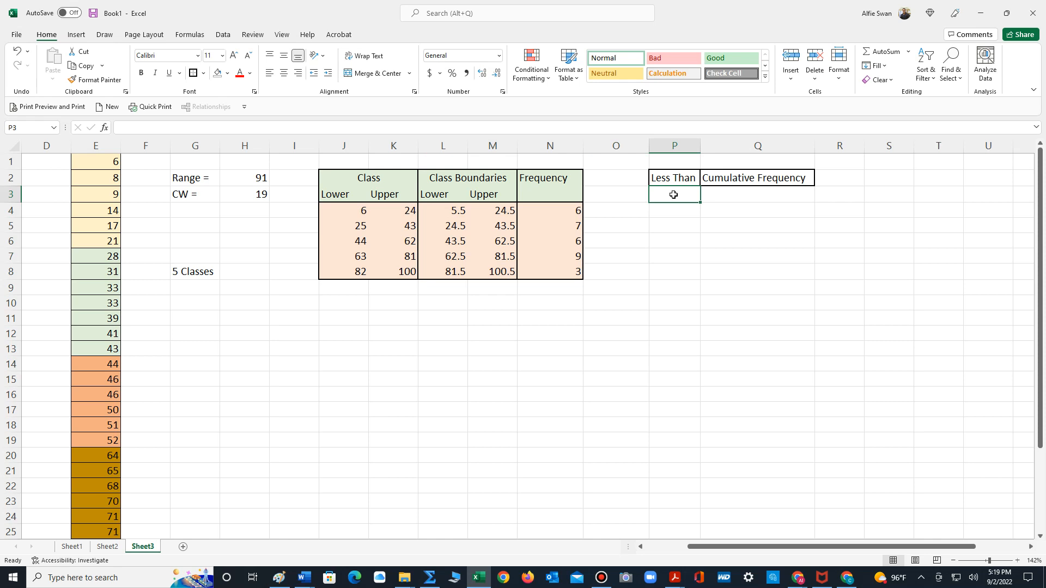
type("5.5")
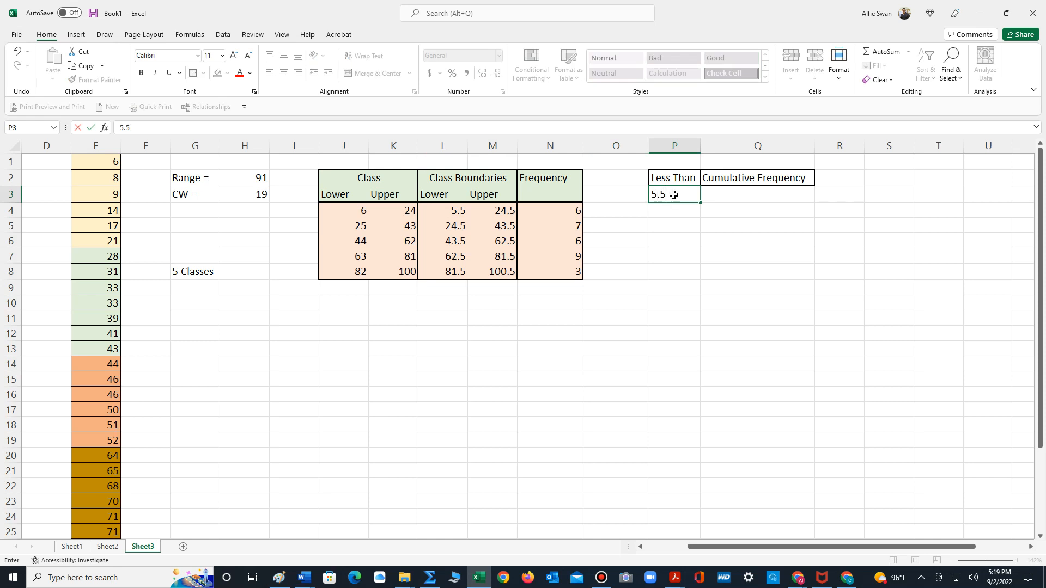
key("Return")
type("24.5")
key("Return")
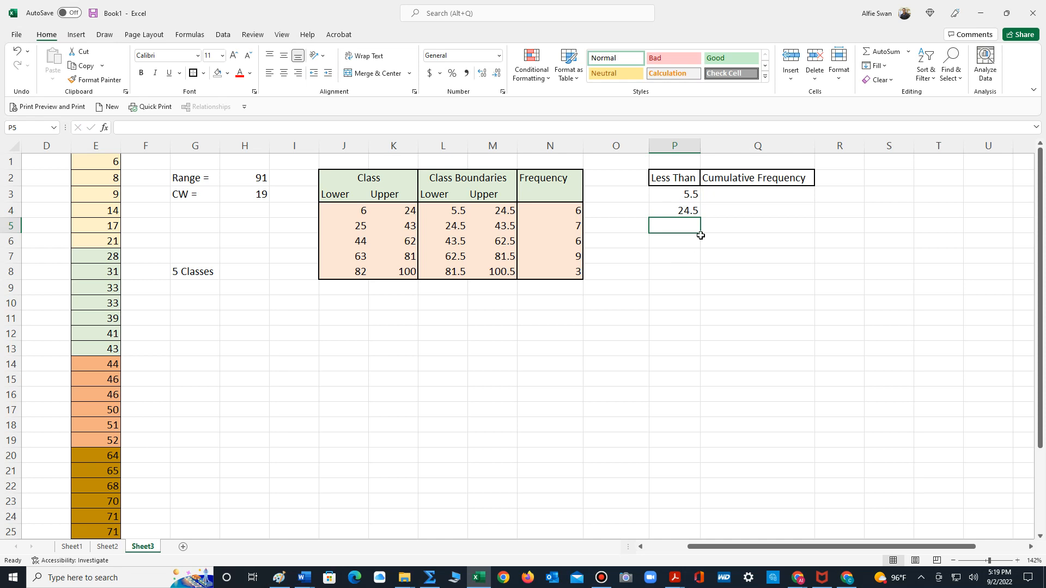
- Extend the boundary series from P3:P4 down to P8
left_click_drag(700, 208, 692, 212)
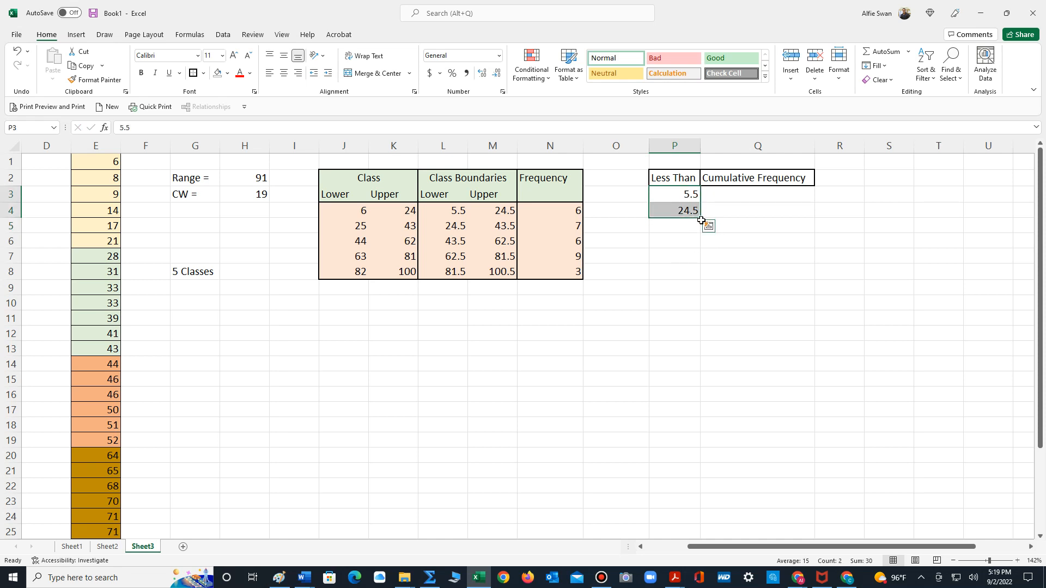
left_click_drag(701, 220, 690, 277)
left_click(708, 303)
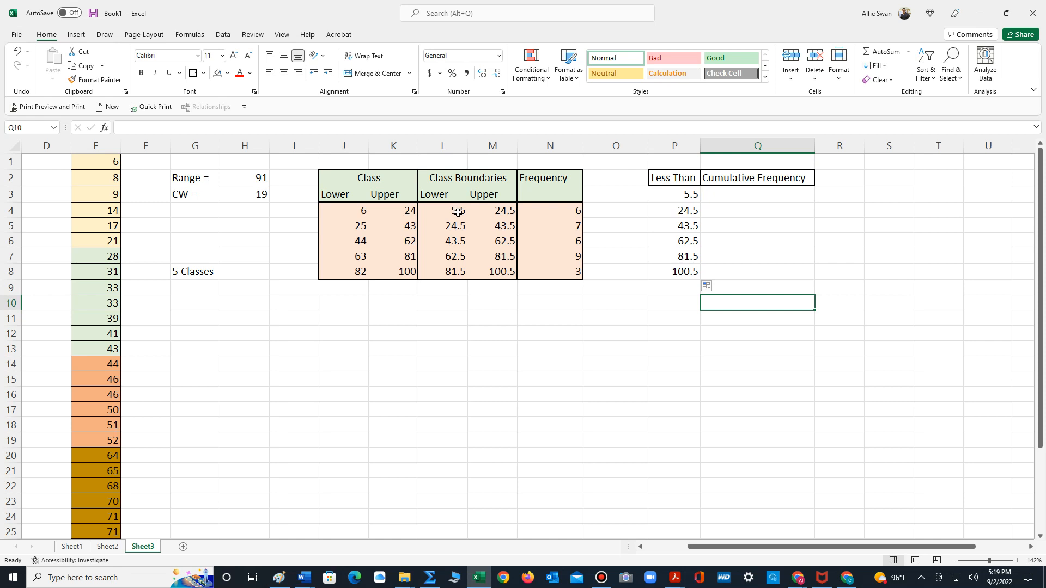
- Enter the first two cumulative frequencies, 0 in Q3 and 6 in Q4
left_click(729, 195)
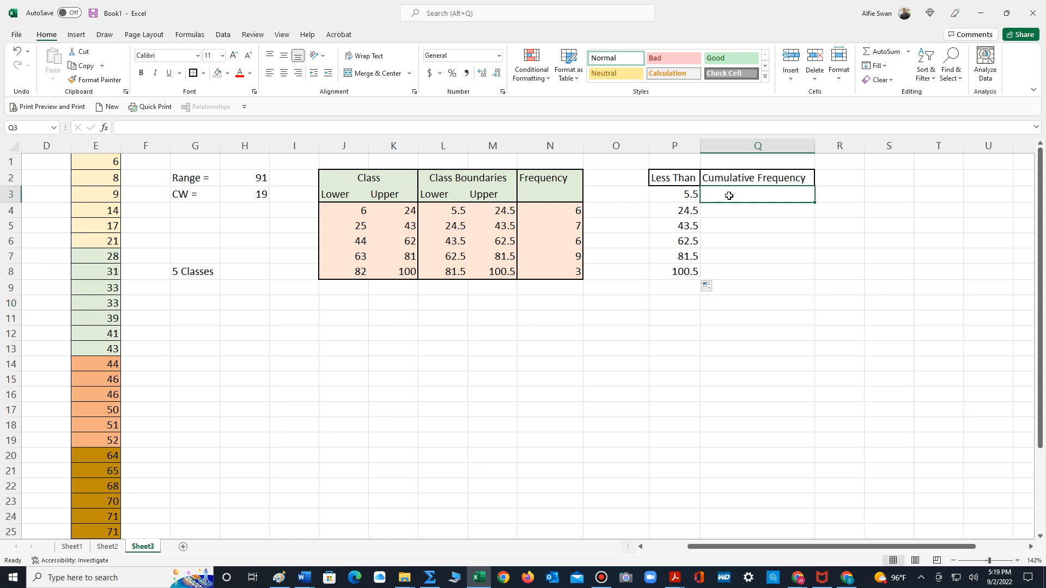
type("0")
key("Return")
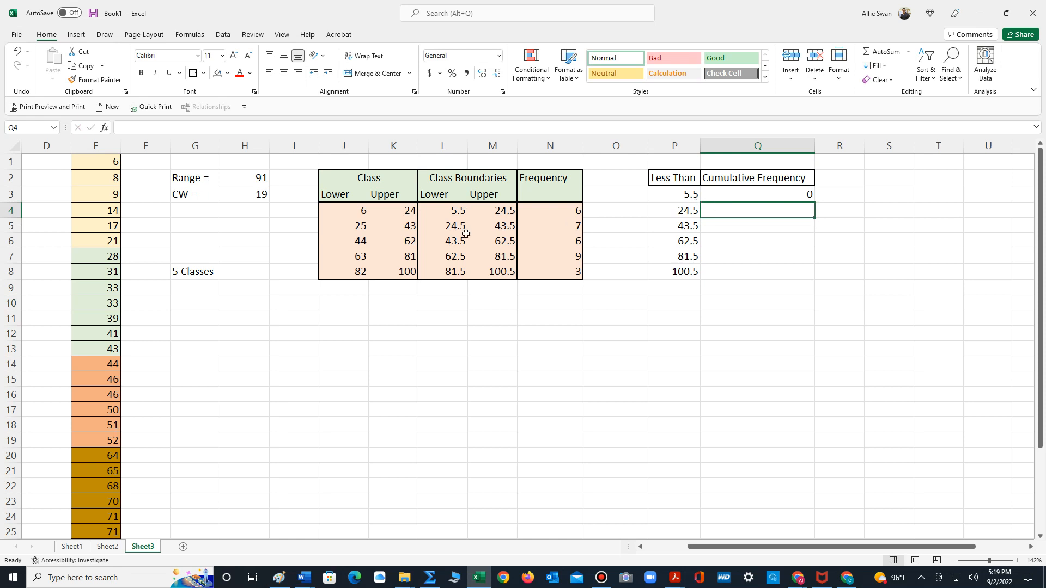
left_click_drag(448, 227, 563, 230)
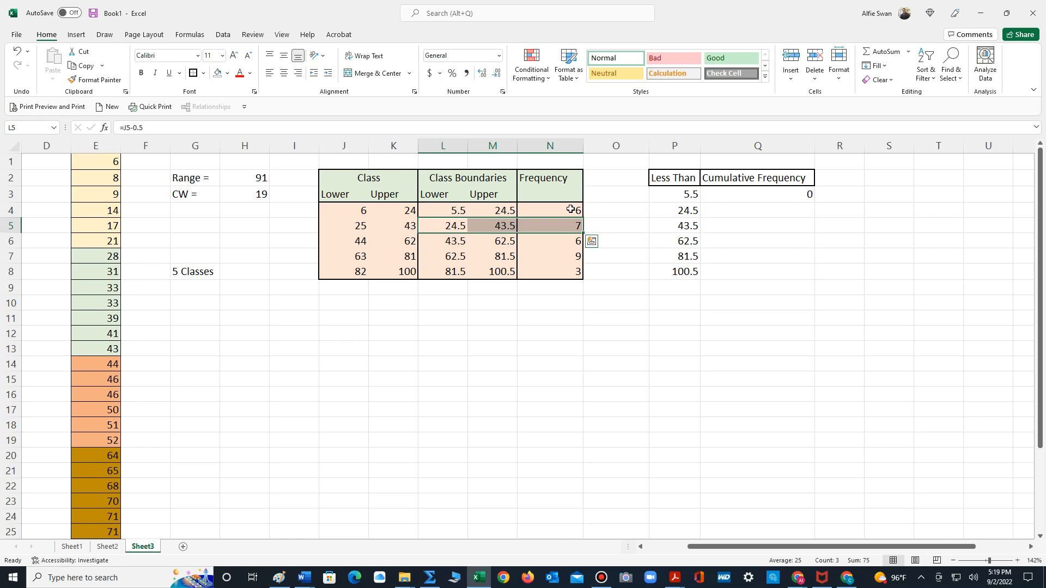
left_click(788, 209)
type("6")
key("Return")
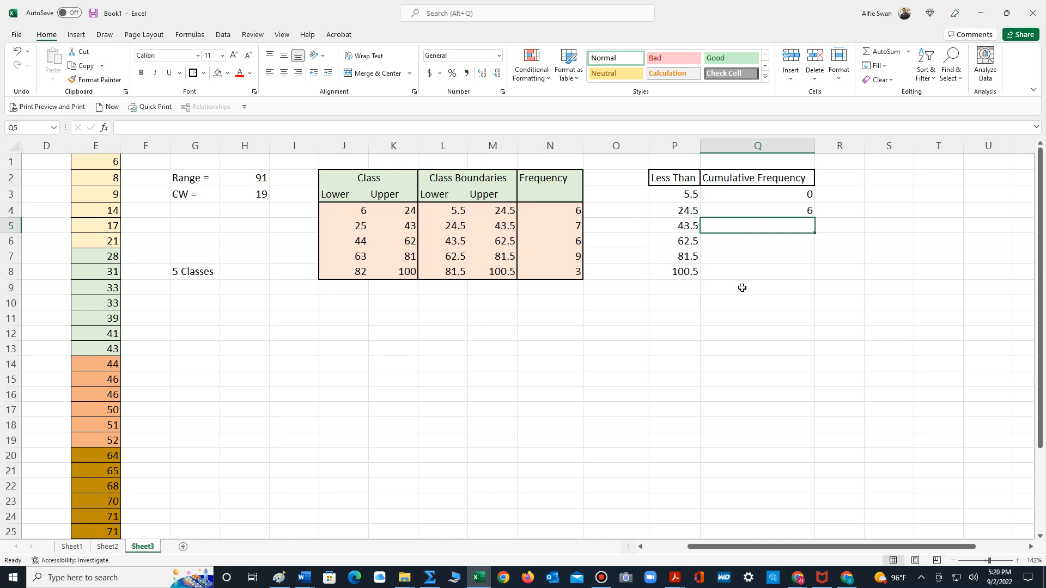
- Enter the formula =Q4+N5 in Q5 to add the second class's frequency to the previous cumulative frequency
type("=")
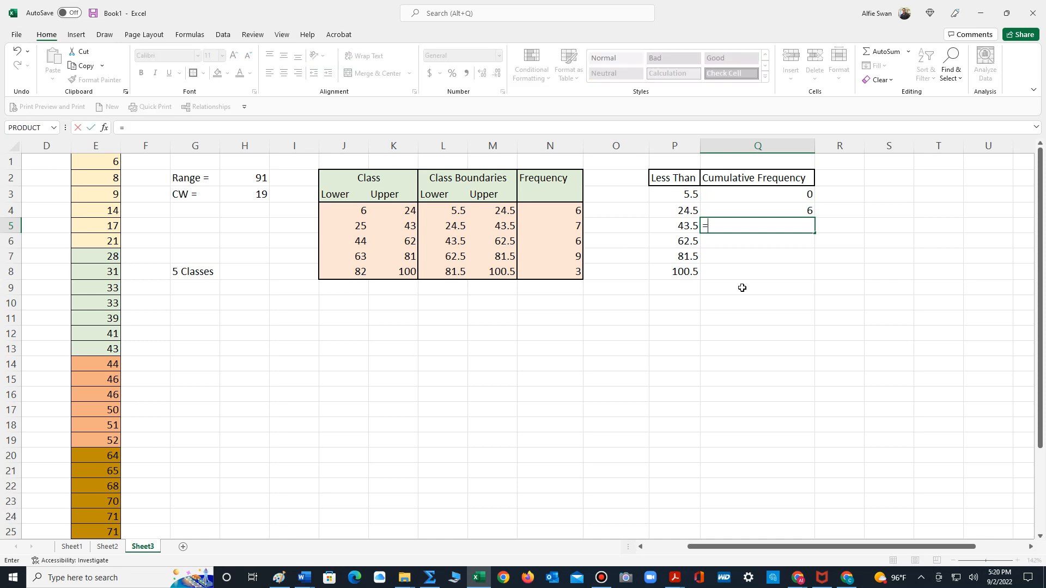
left_click(800, 213)
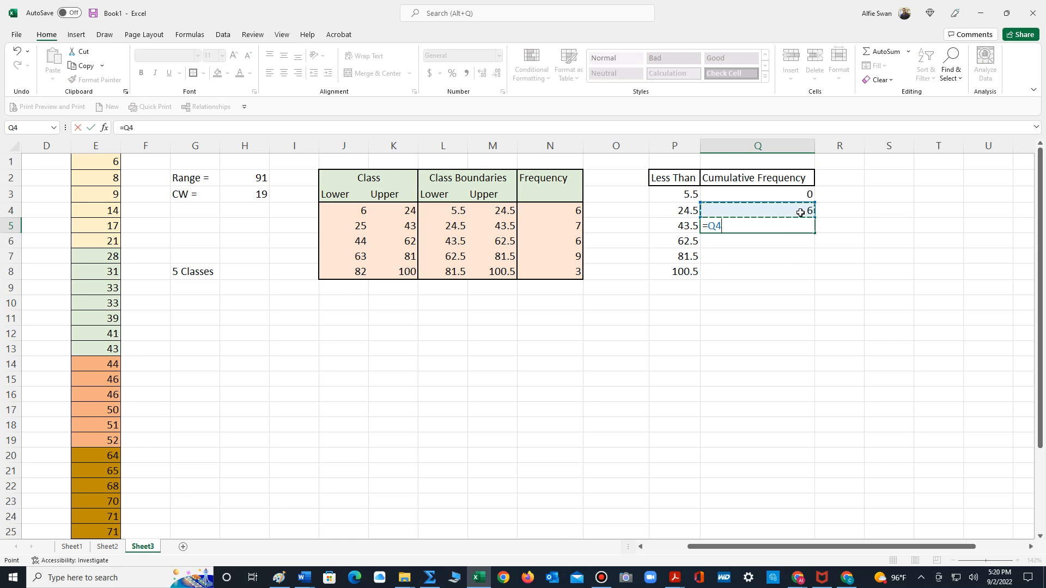
type("+")
left_click(563, 226)
key("Return")
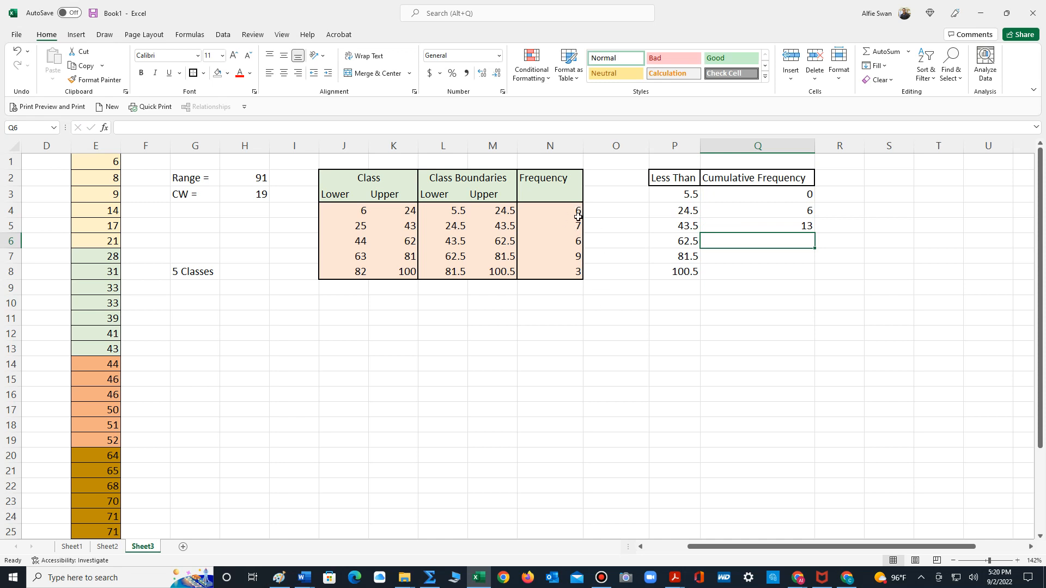
- Fill the cumulative frequency formula from Q5 down to Q8
left_click(799, 222)
left_click_drag(814, 234, 816, 280)
left_click(892, 231)
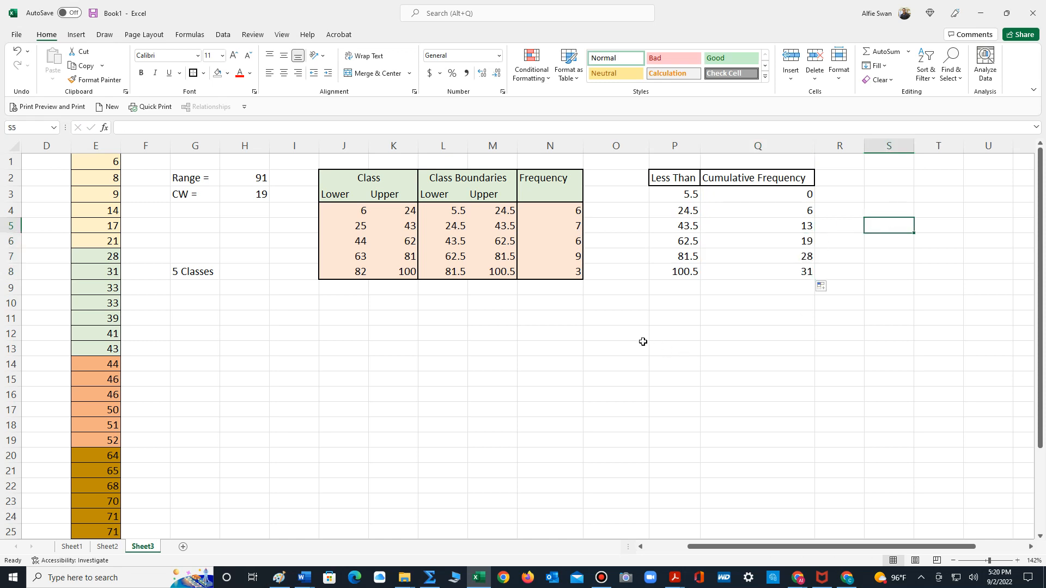
- Fill the cumulative frequency table's header cells P2:Q2 with the lightest blue theme colour
scroll(642, 341, "down", 2)
scroll(641, 342, "up", 2)
left_click_drag(674, 179, 777, 176)
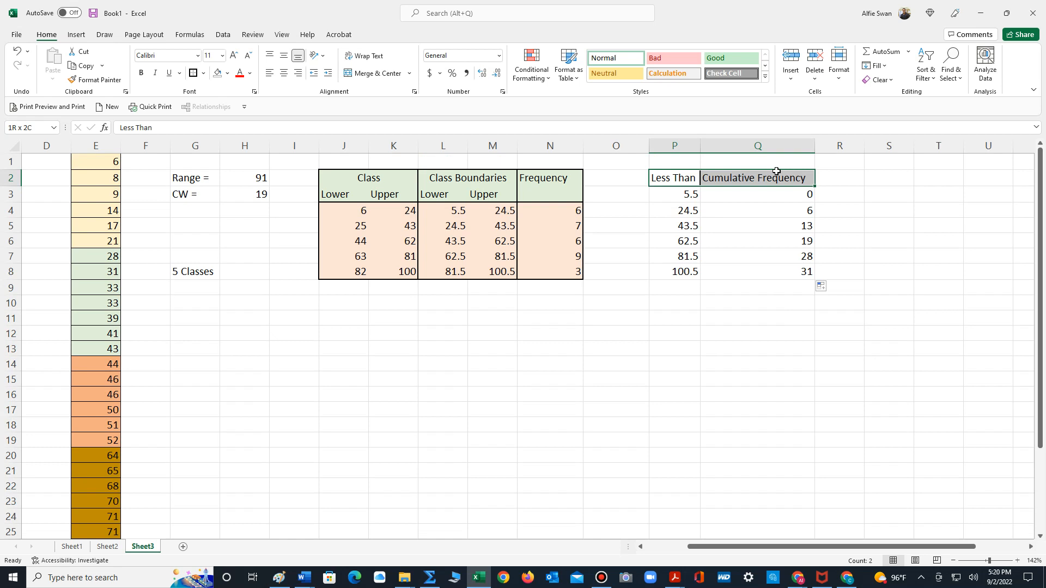
left_click(227, 73)
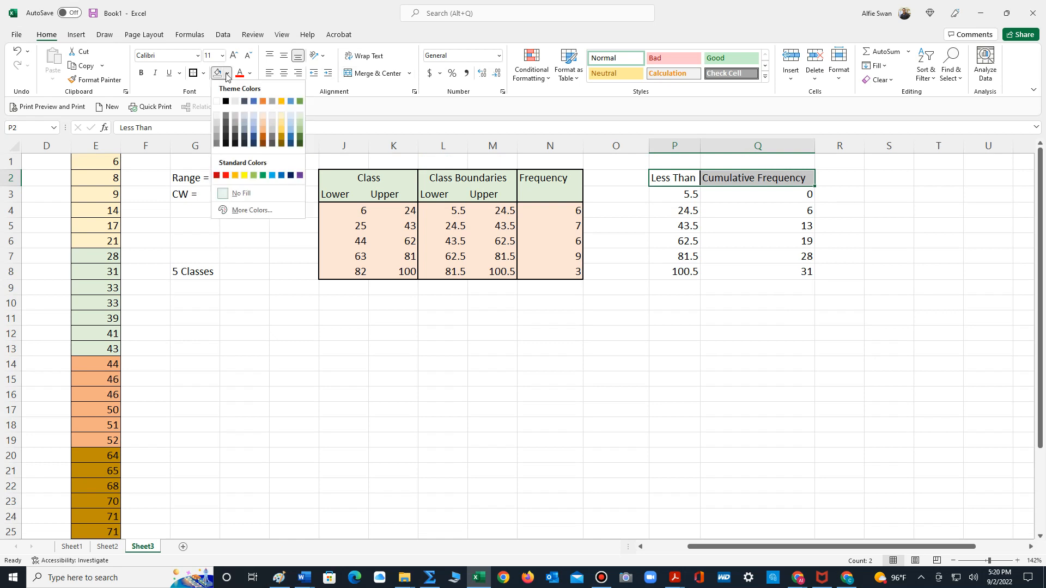
left_click(292, 114)
- Fill the cumulative frequency table's data cells P3:Q8 with the lightest orange theme colour
left_click_drag(661, 196, 787, 280)
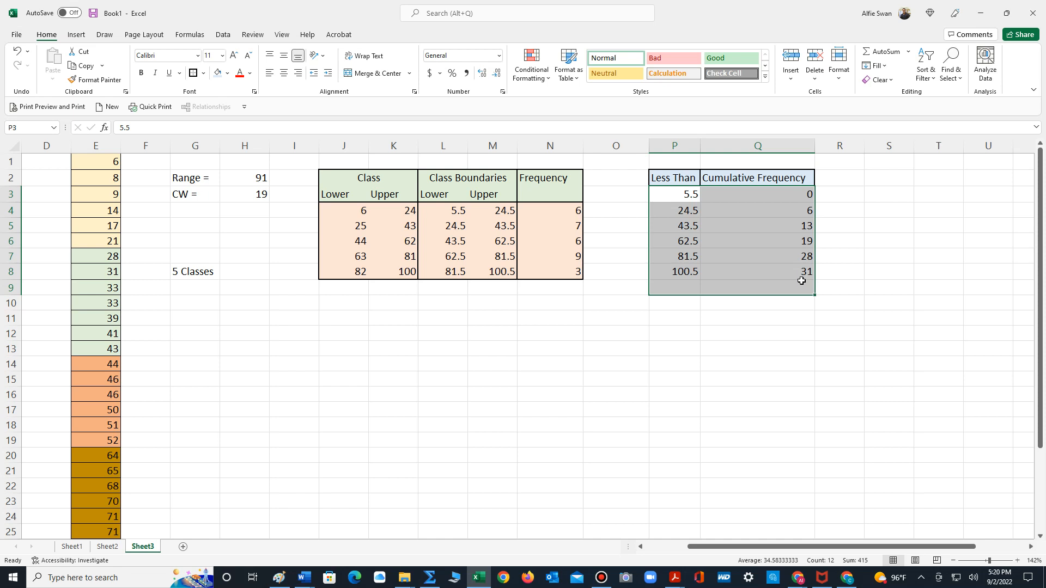
left_click(787, 283)
left_click_drag(681, 195, 757, 272)
left_click(227, 73)
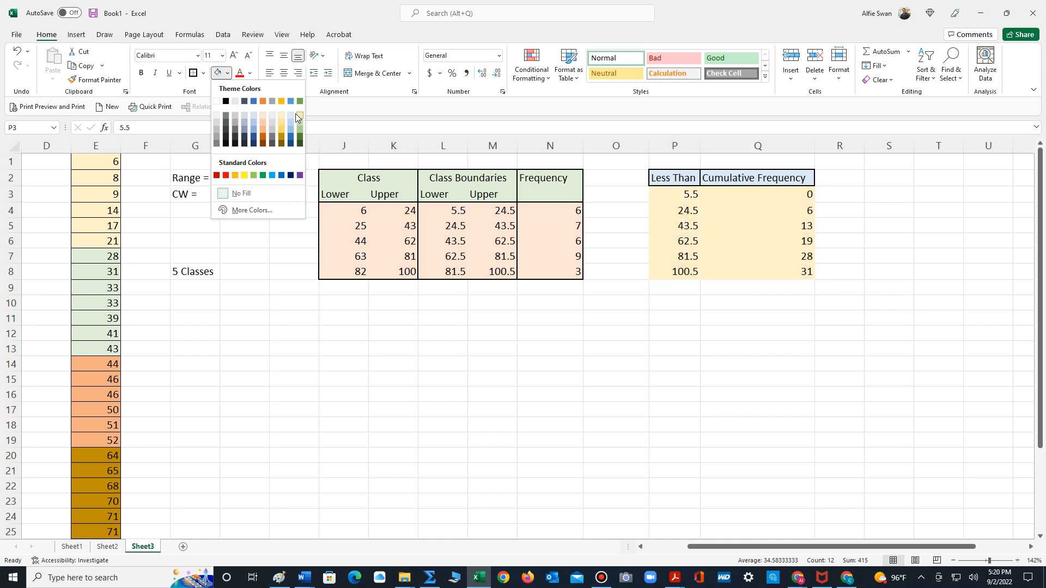
left_click(264, 114)
left_click(751, 226)
- Add an outside border around the boundary values in P3:P8 and around the cumulative frequencies in Q3:Q8
left_click_drag(670, 195, 677, 273)
left_click(194, 73)
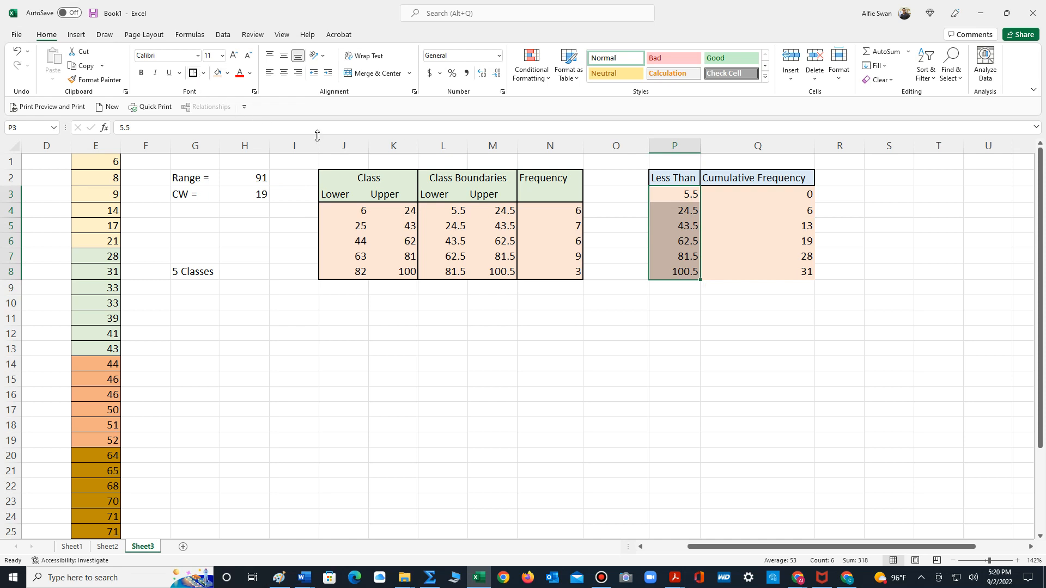
left_click_drag(749, 185, 772, 267)
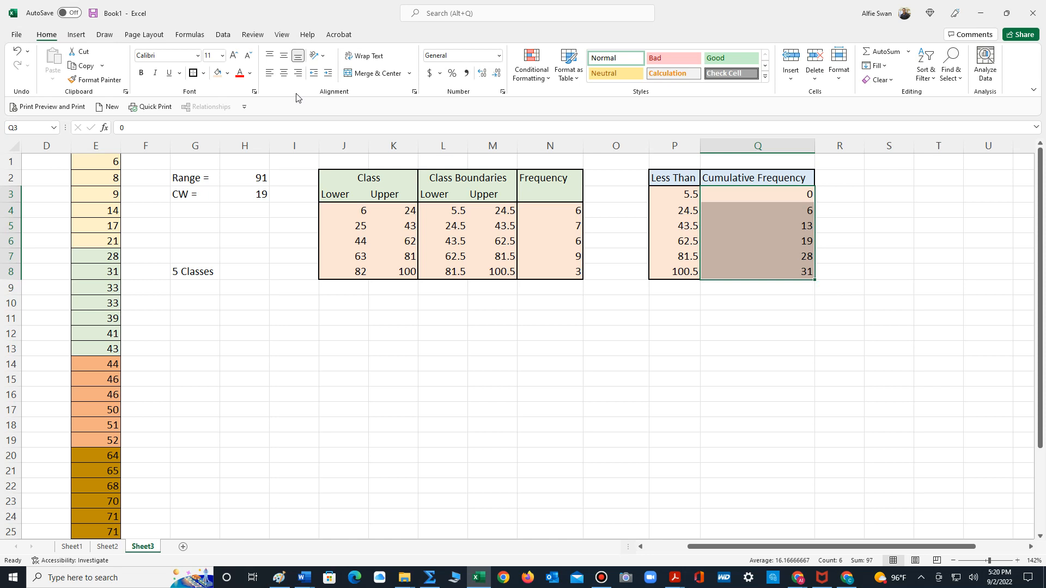